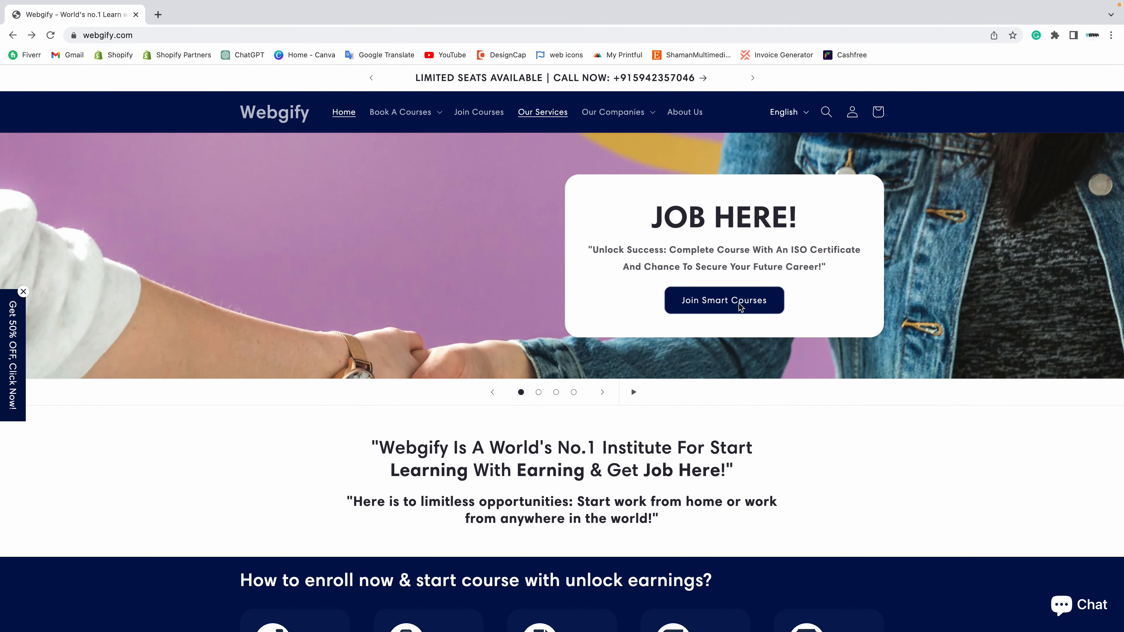
Switch to the shared screen with the Etsy Shop Manager and check where Policy settings sits within the shop's Settings.
key(super+Tab)
key(super+Tab)
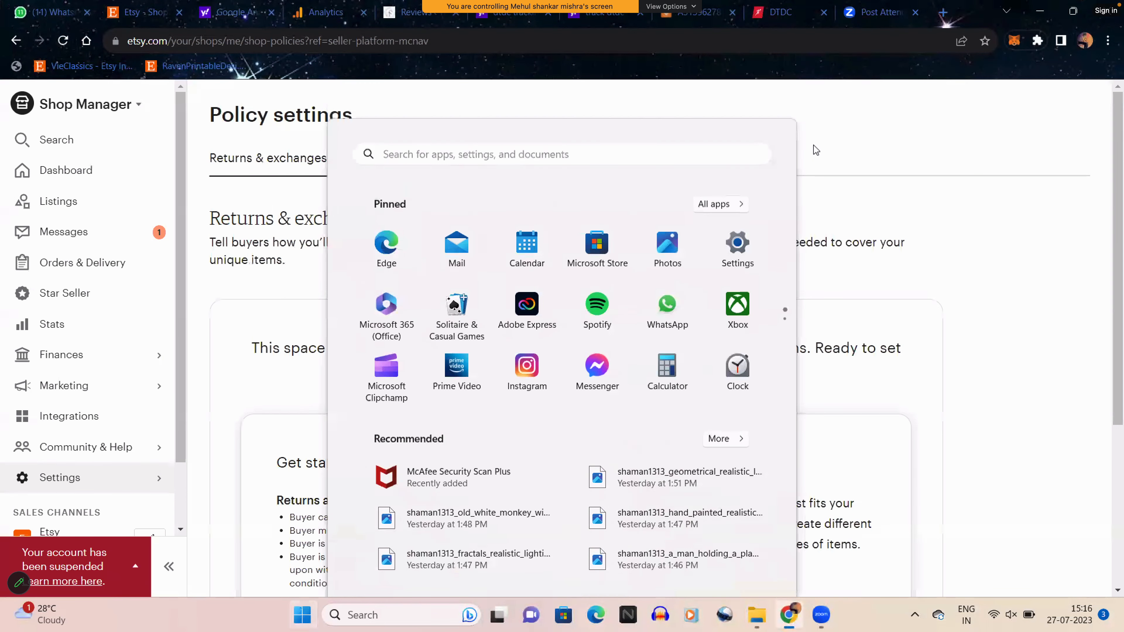
click(814, 145)
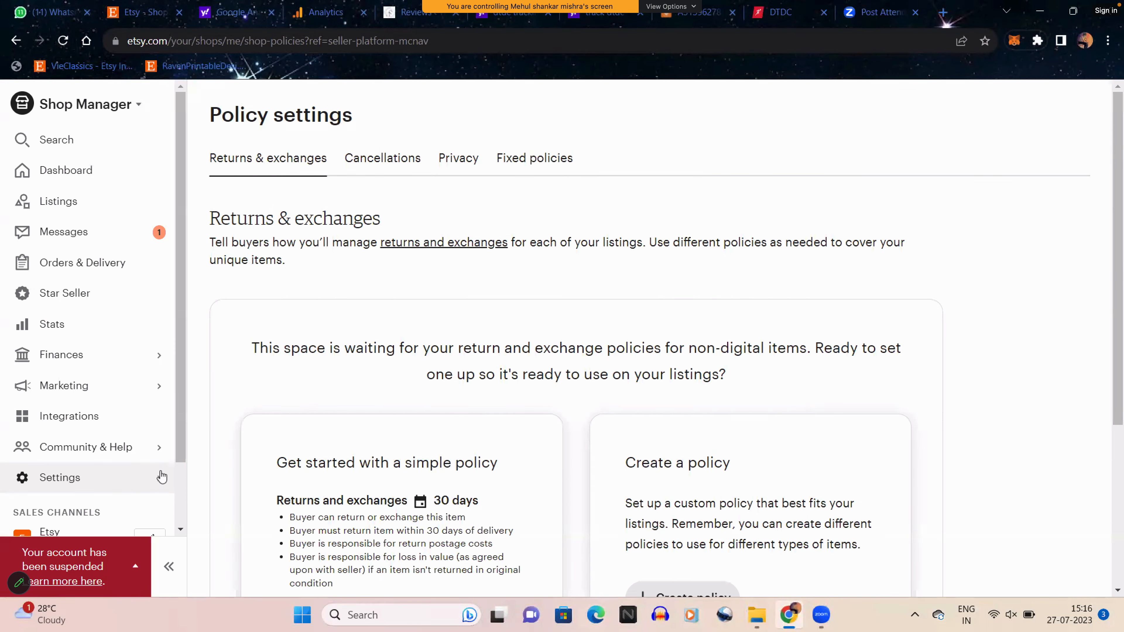
click(140, 479)
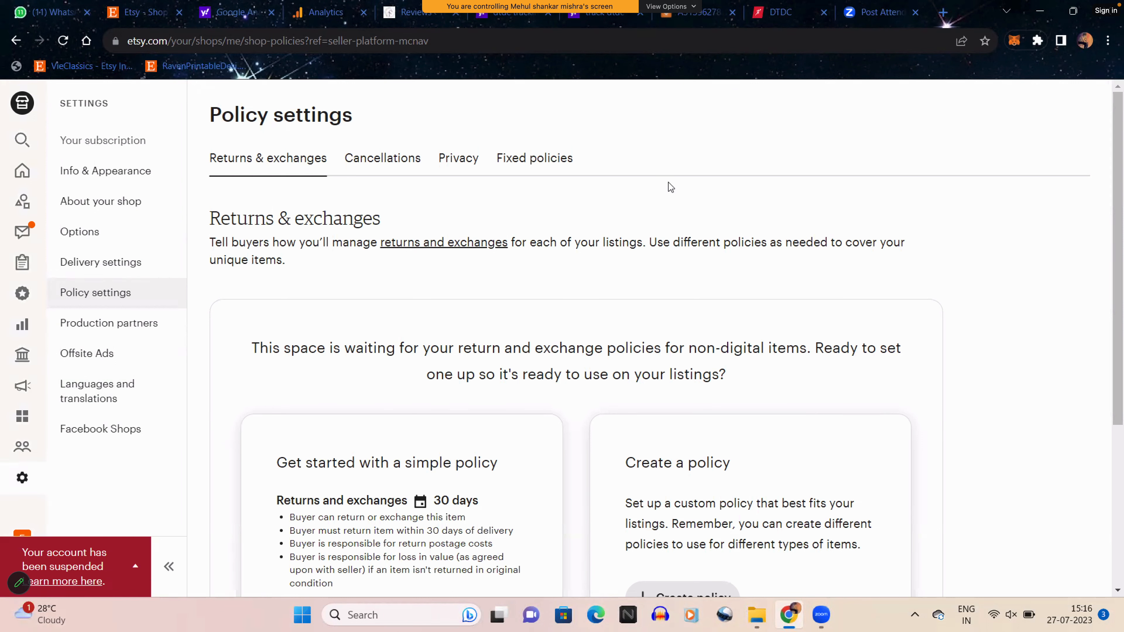
click(655, 166)
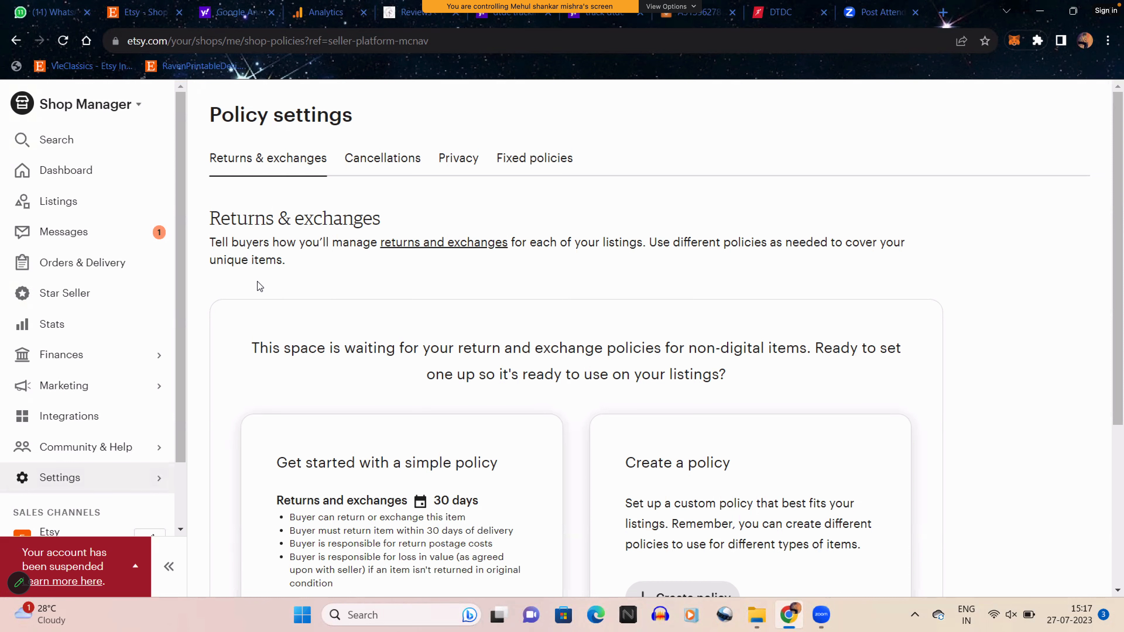
Set up returns and exchanges with the ready-made simple policy of 30 days.
scroll(257, 282, down, 3)
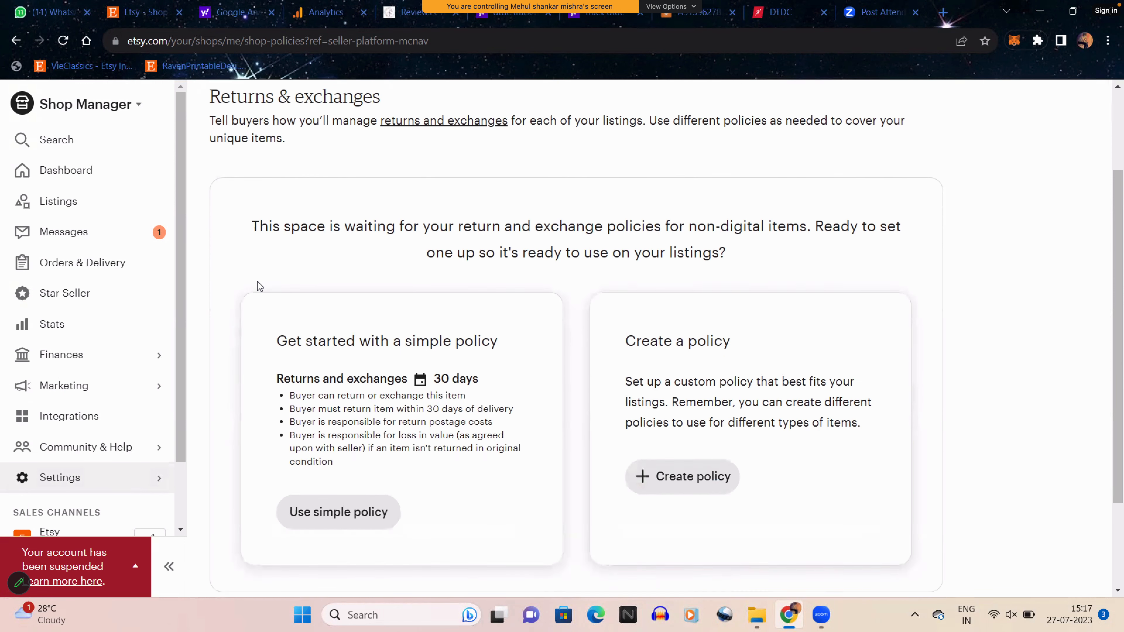
scroll(257, 282, down, 1)
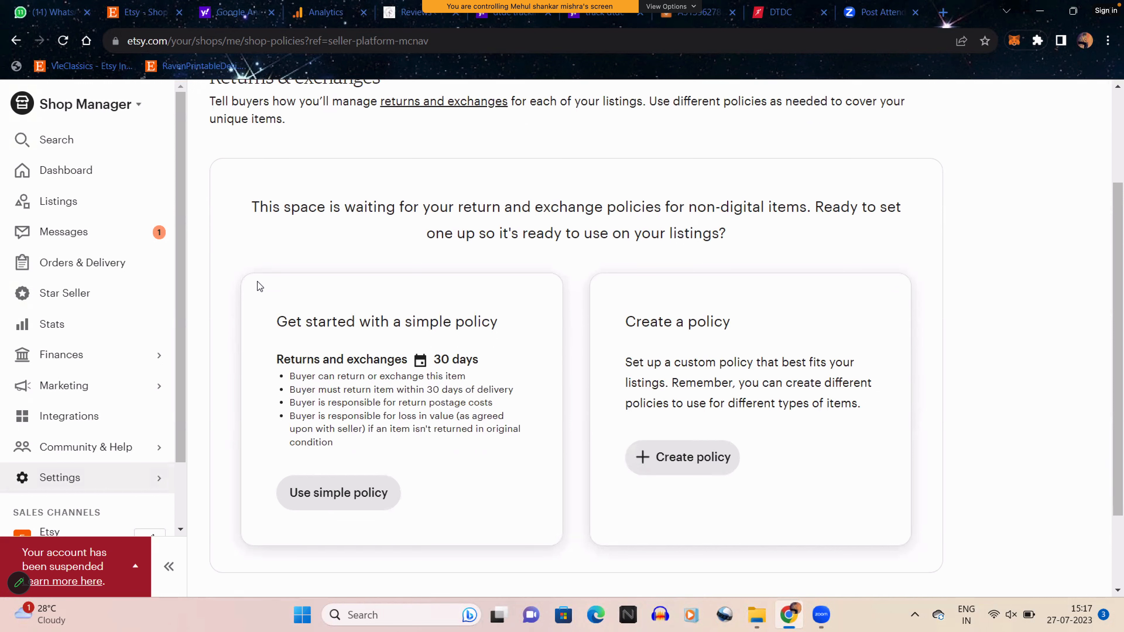
click(350, 497)
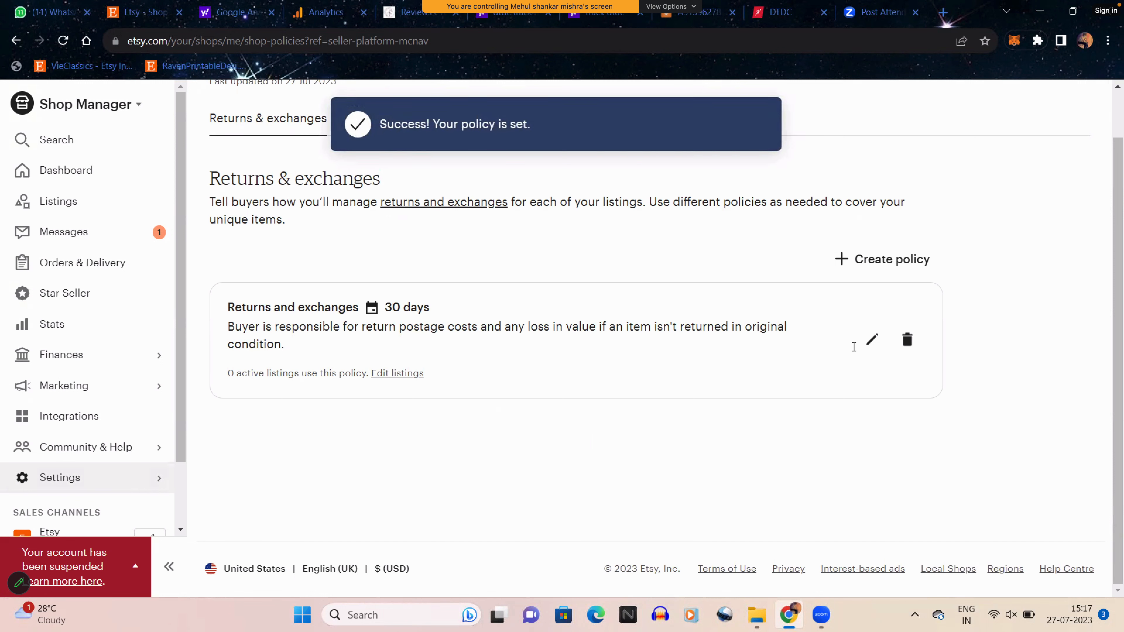
Open the 30-day returns policy for editing and try declining both Returns and Exchanges before accepting them again.
click(872, 345)
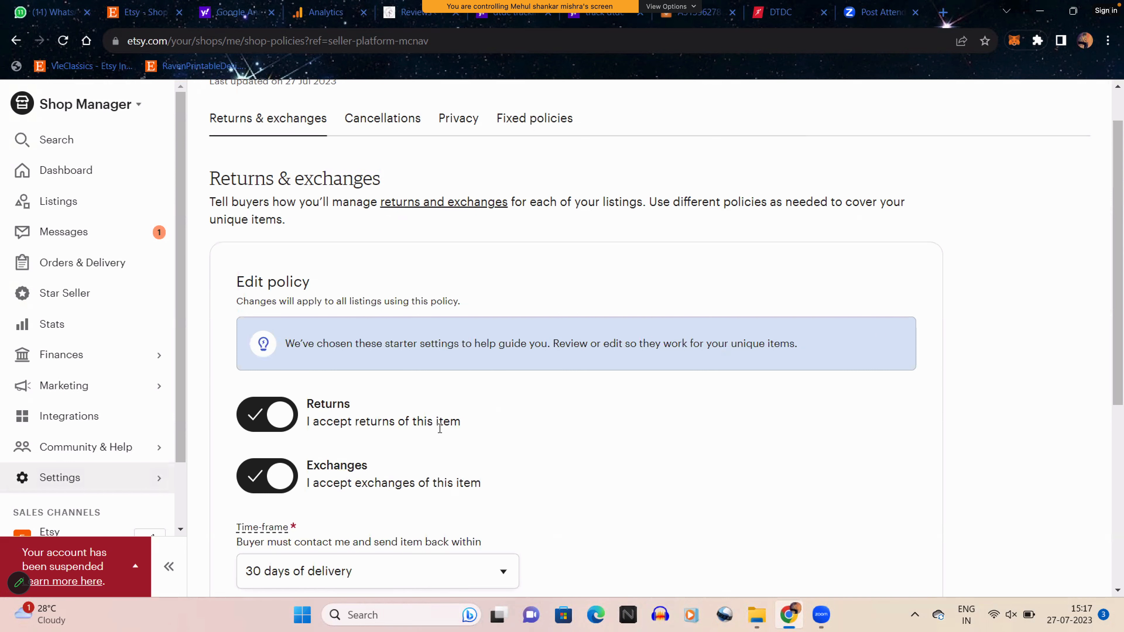
scroll(440, 428, down, 1)
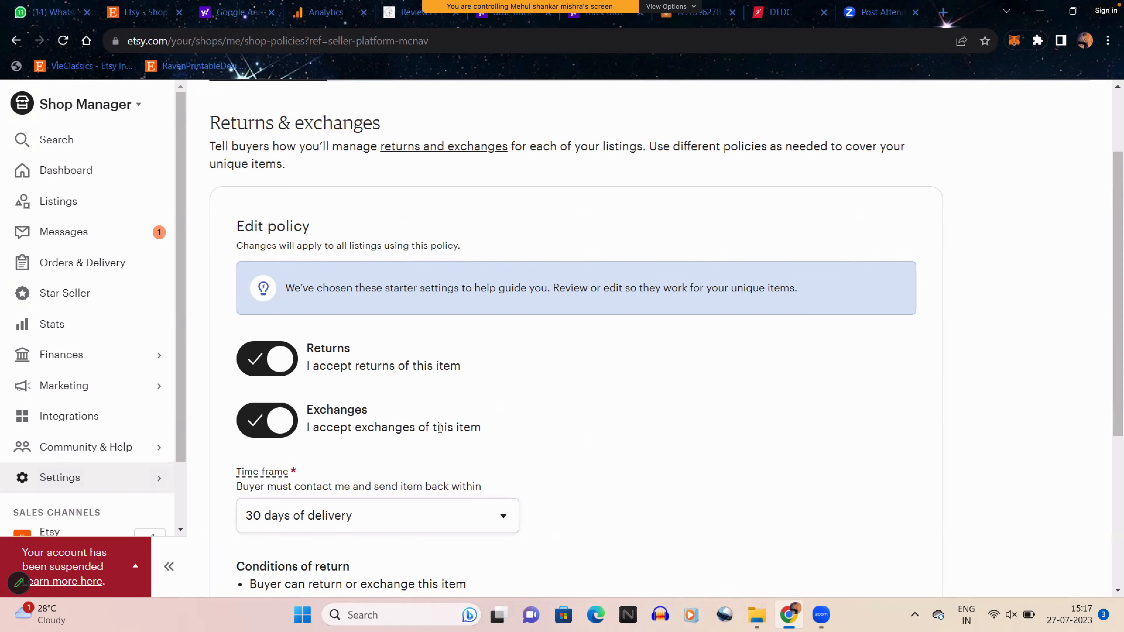
click(251, 371)
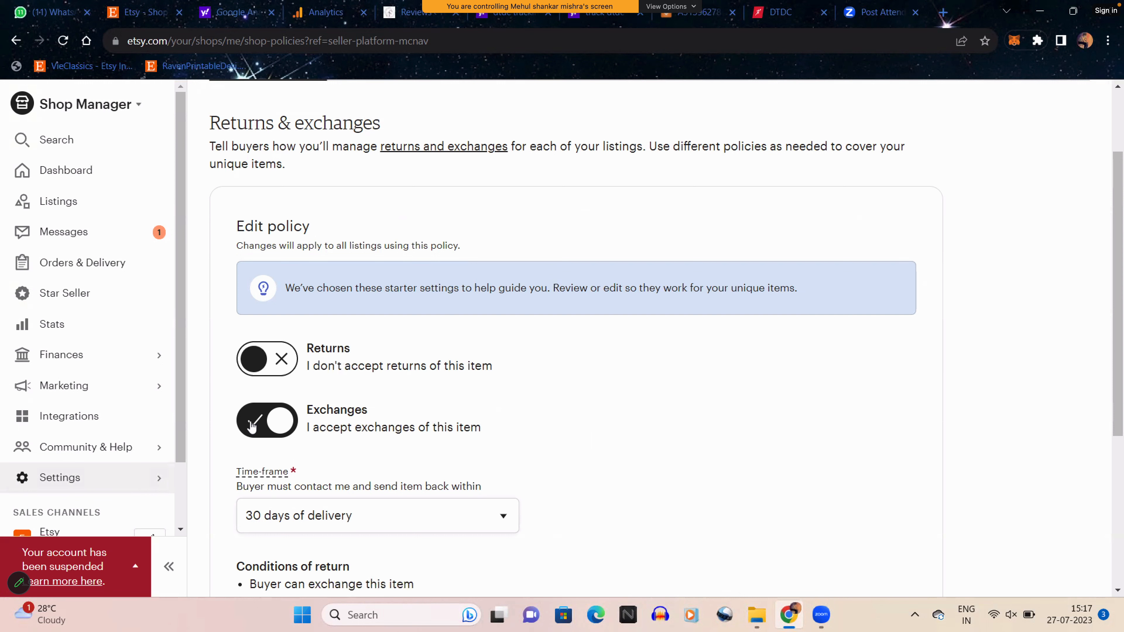
click(252, 425)
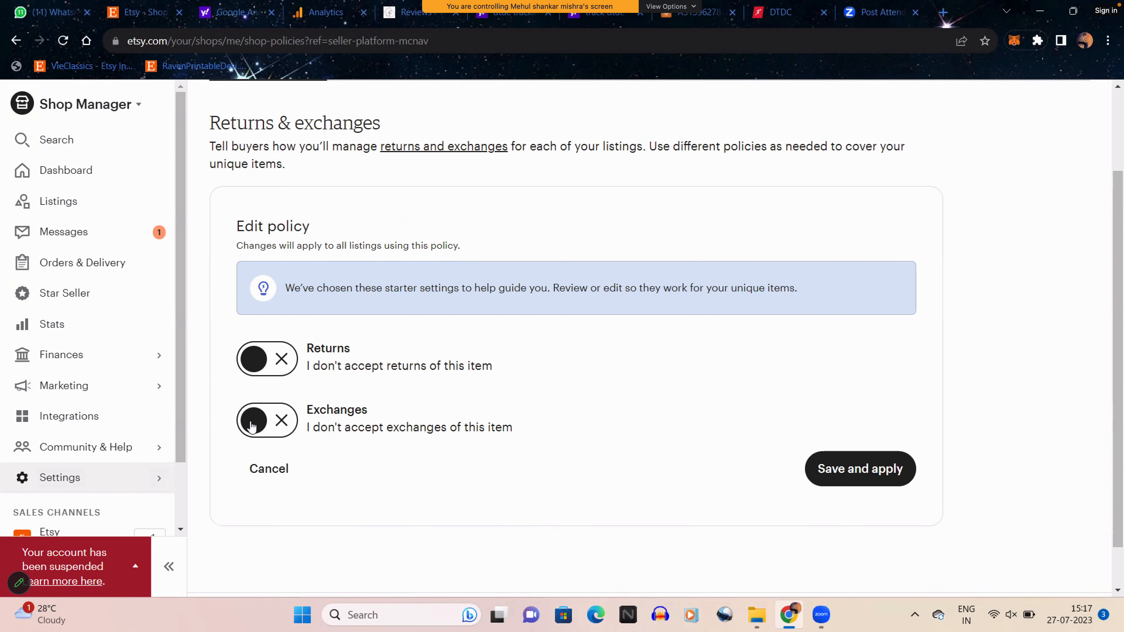
click(286, 357)
click(289, 424)
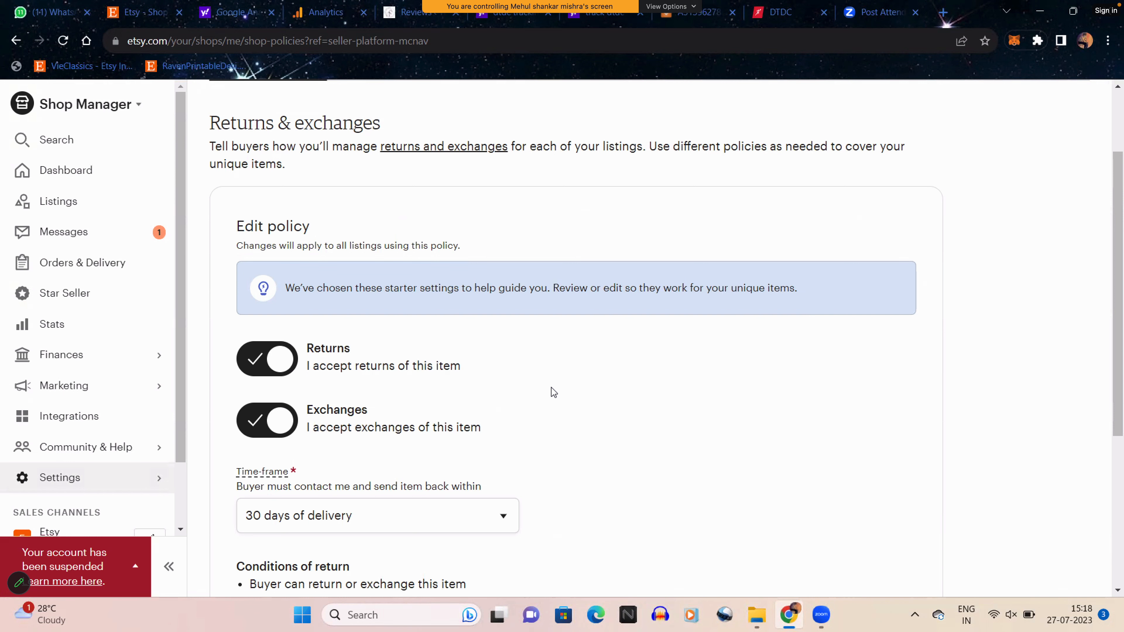
Examine the available time-frame options for sending items back in the returns policy.
scroll(552, 388, down, 1)
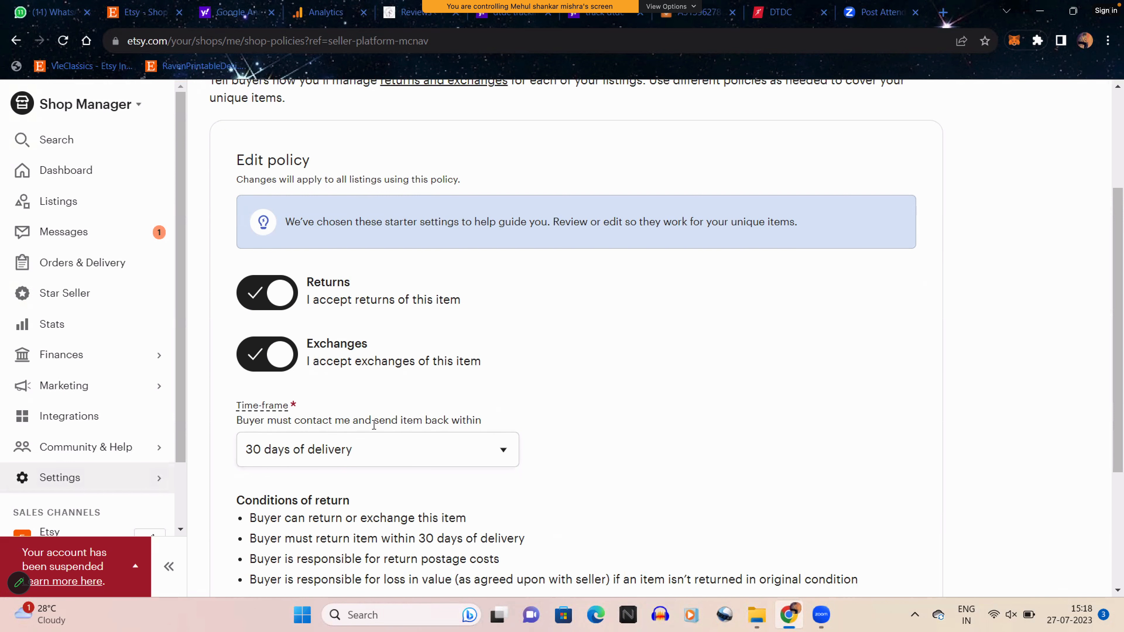
scroll(374, 428, down, 1)
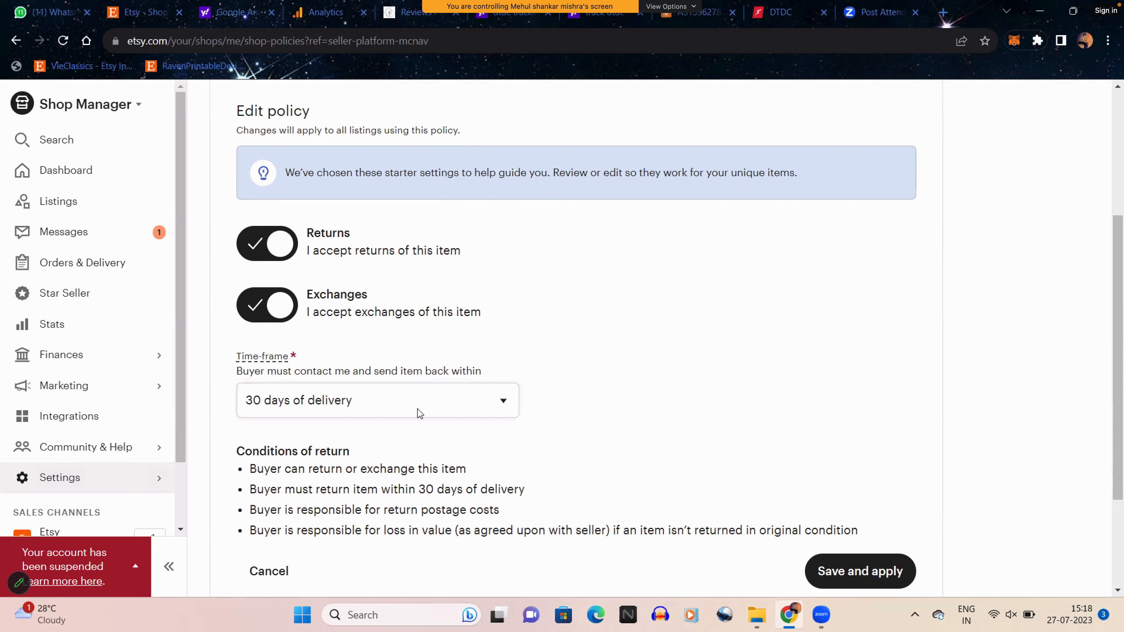
click(414, 415)
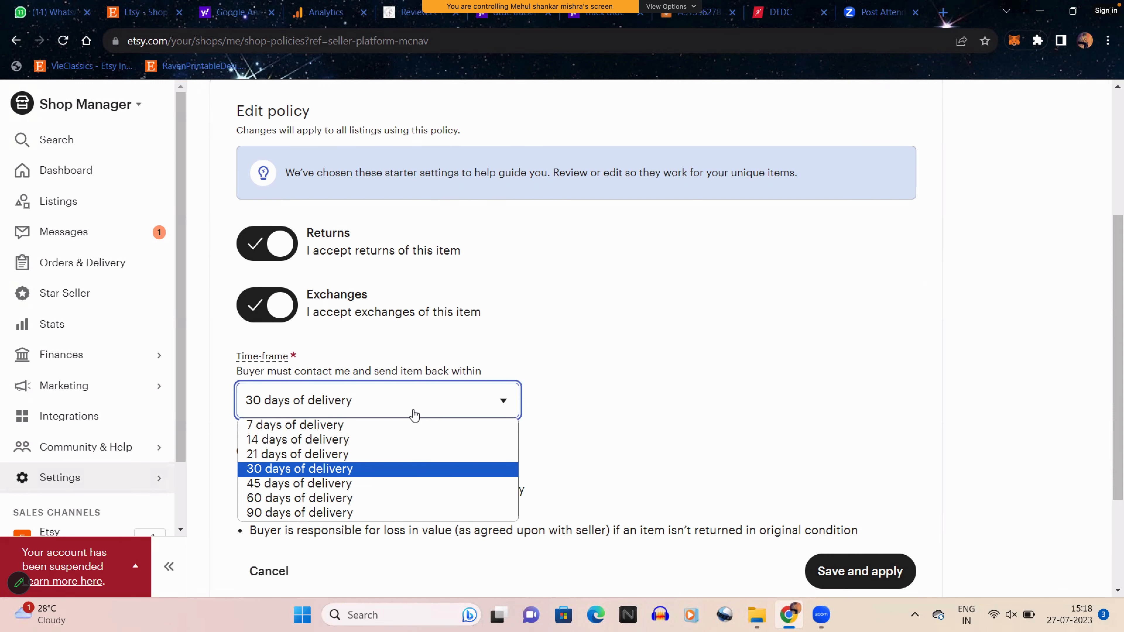
click(609, 395)
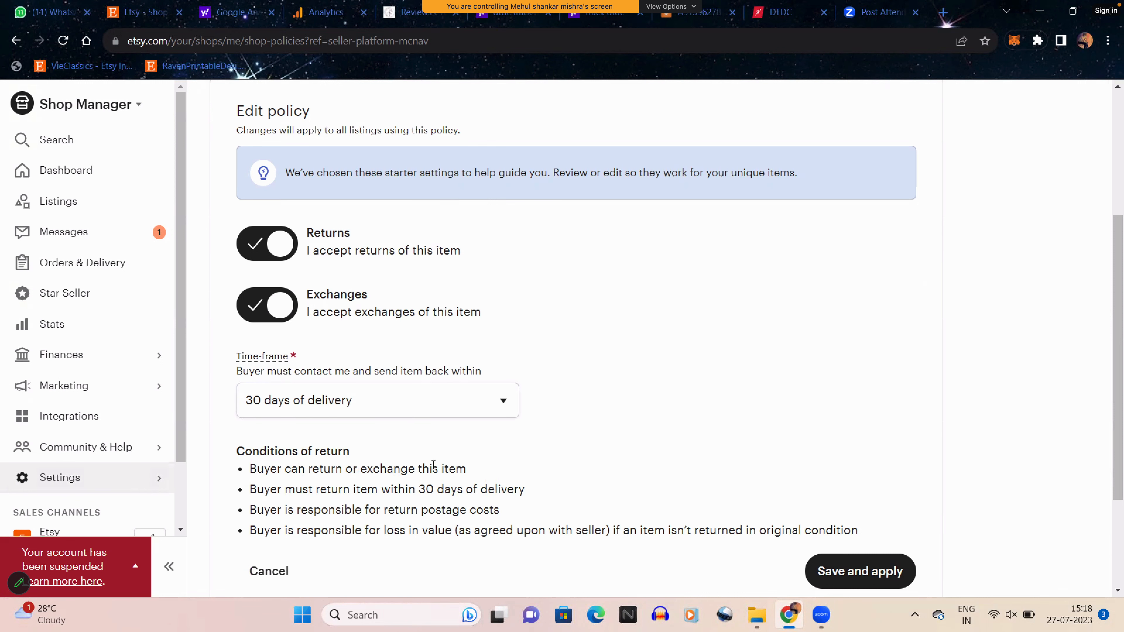
Stop accepting both returns and exchanges in the policy, and save and apply it.
scroll(271, 480, down, 1)
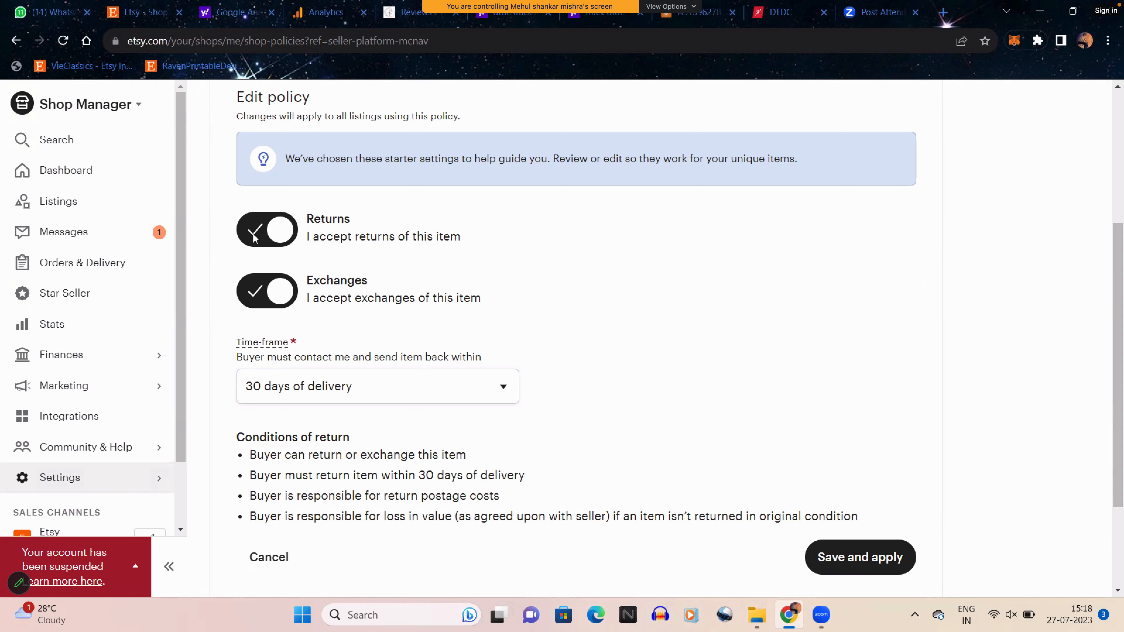
click(256, 289)
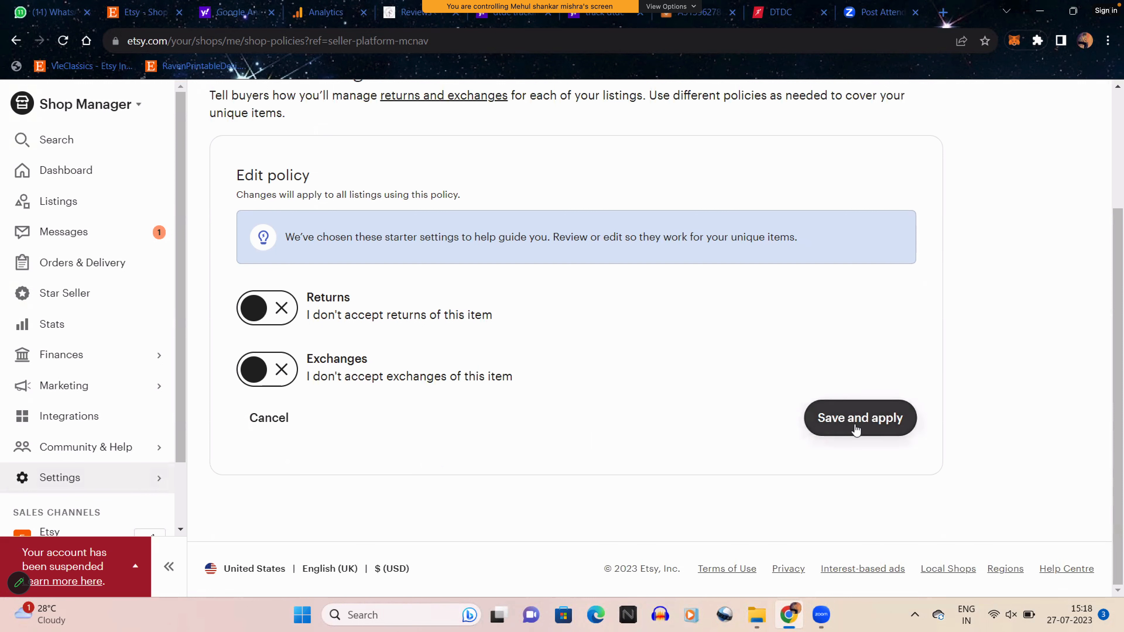
click(854, 423)
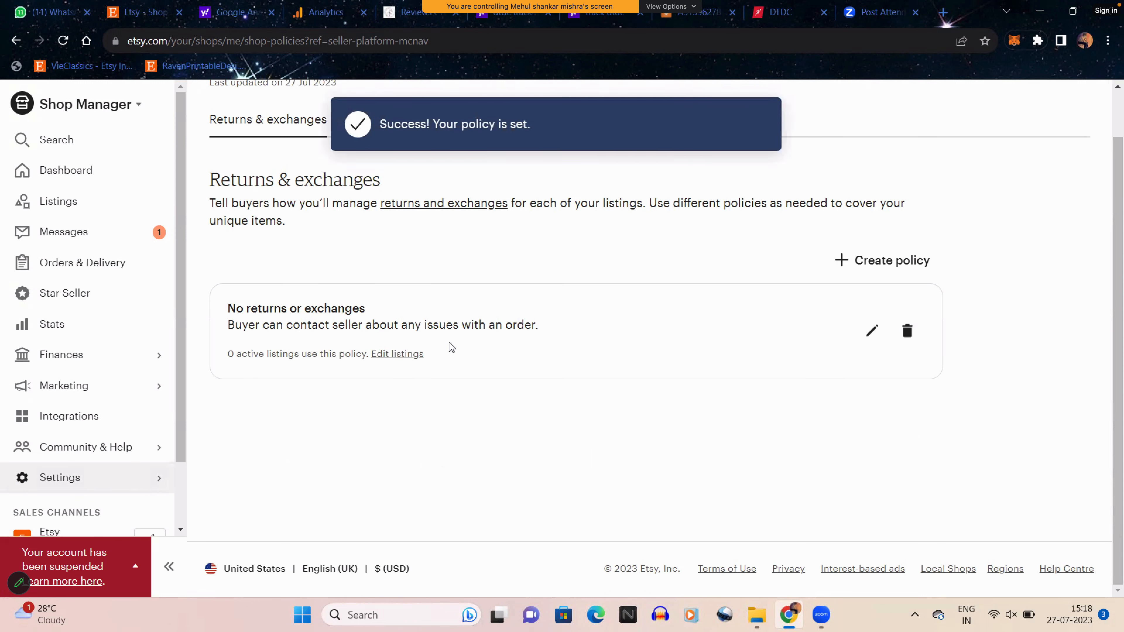
Highlight the "No returns or exchanges" policy title and open the Etsy sales channel in a new browser tab.
drag(221, 310, 365, 308)
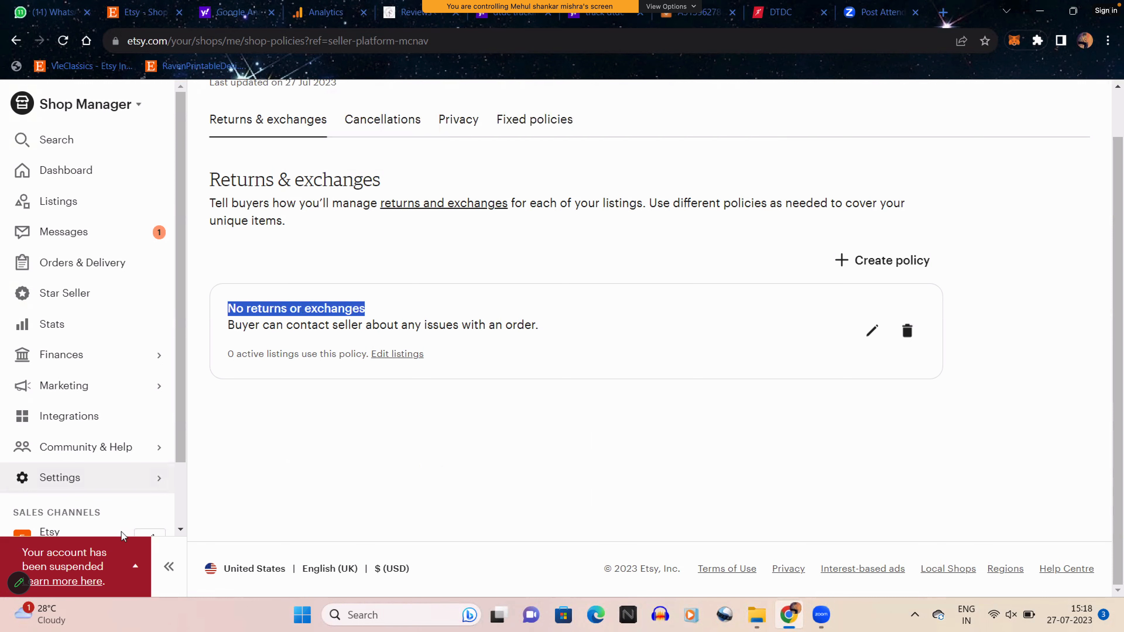
right_click(98, 531)
click(130, 417)
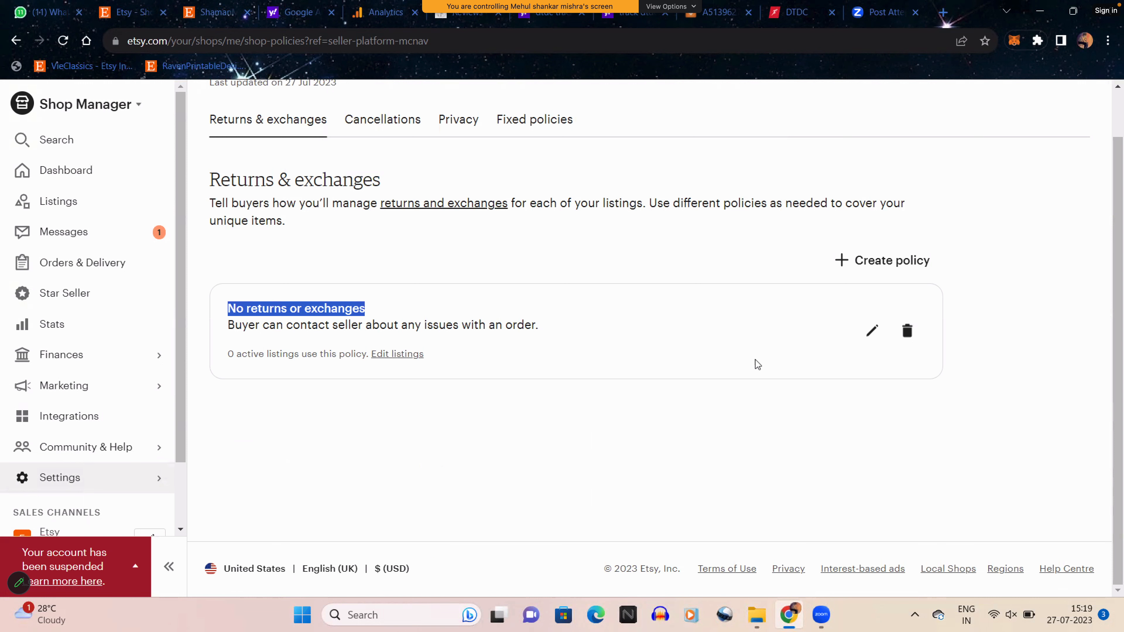
click(915, 263)
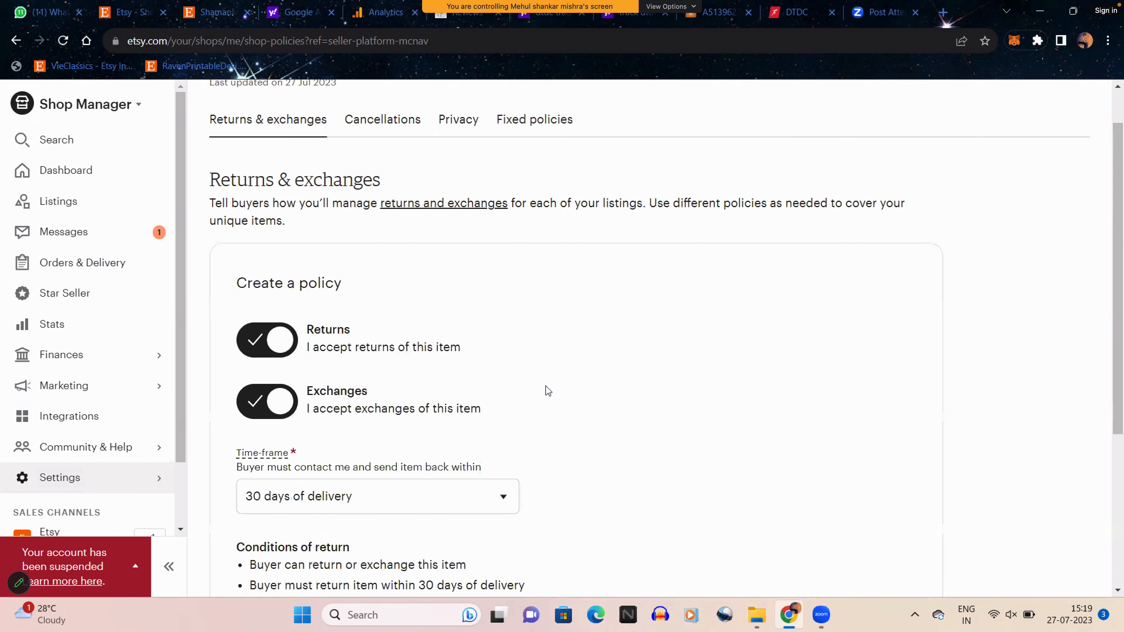
scroll(547, 391, down, 5)
click(271, 429)
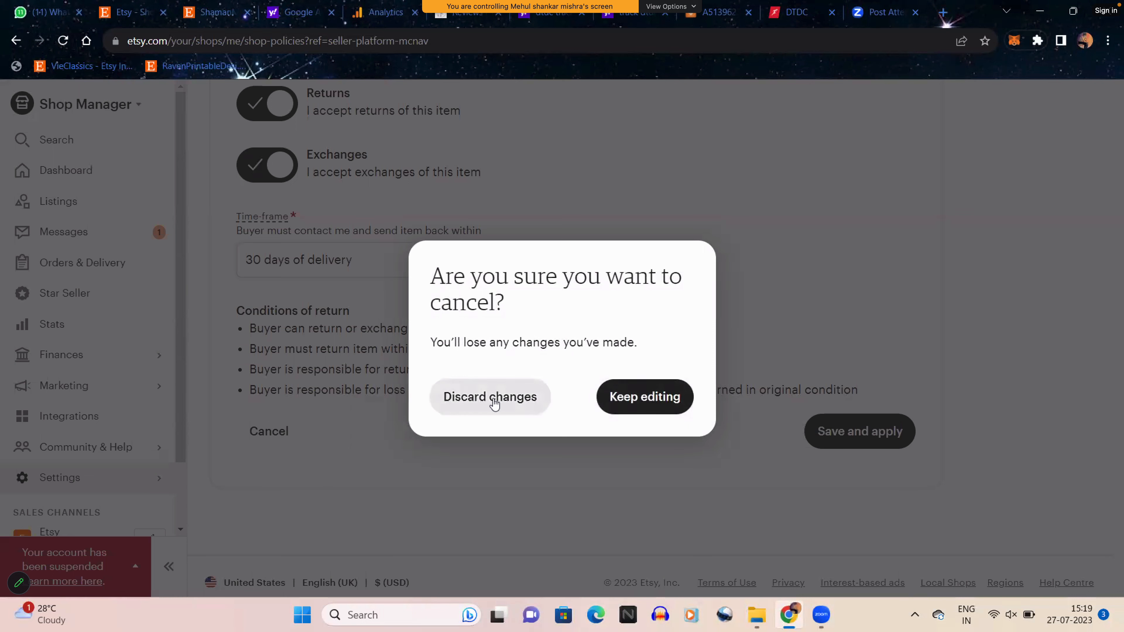
click(493, 400)
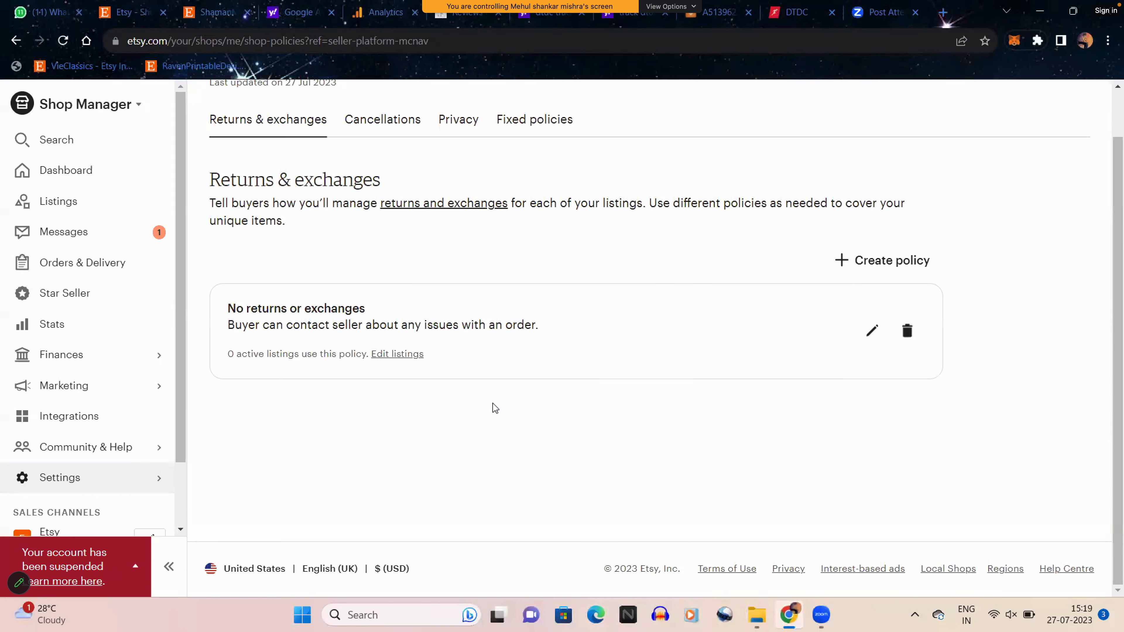
Go to the Cancellations policy settings and start creating a shop-wide cancellation policy.
scroll(496, 540, up, 2)
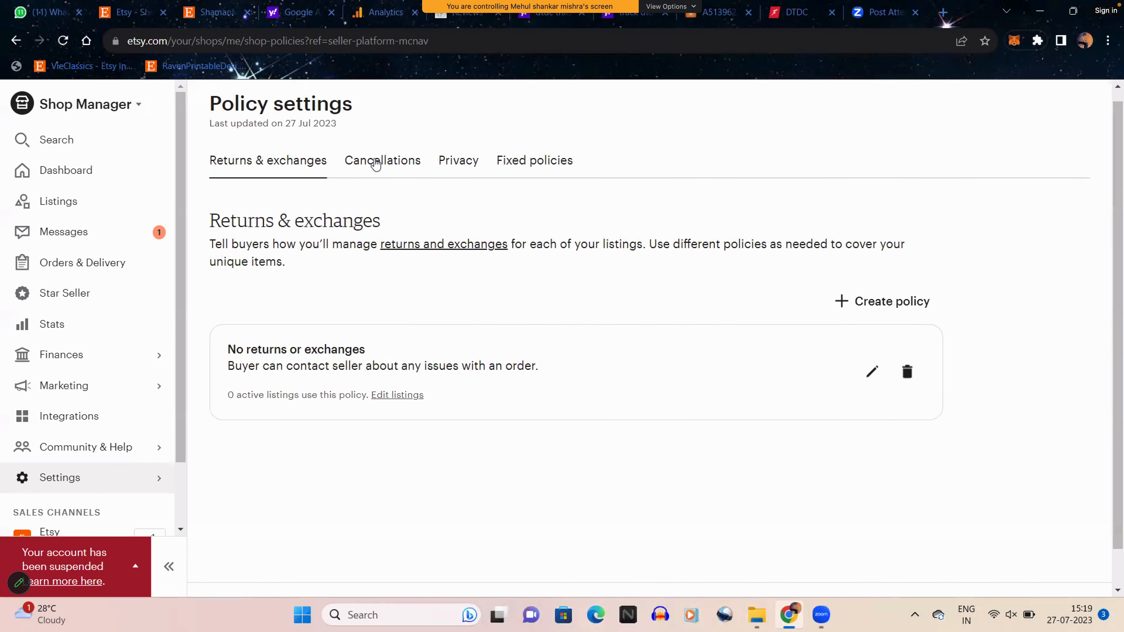
click(375, 161)
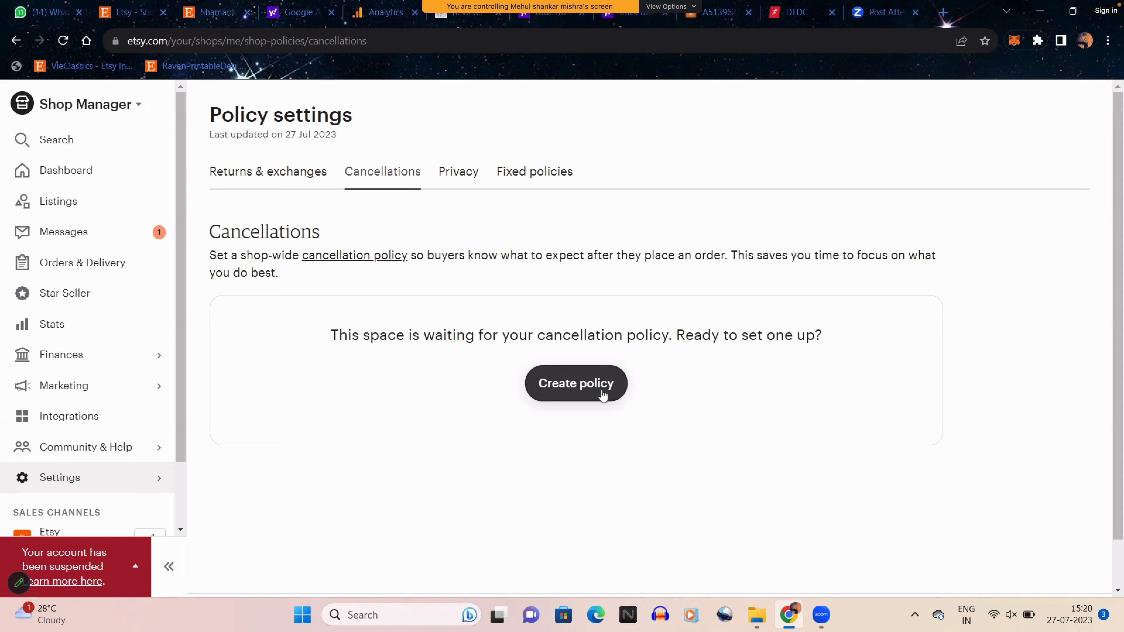
click(589, 391)
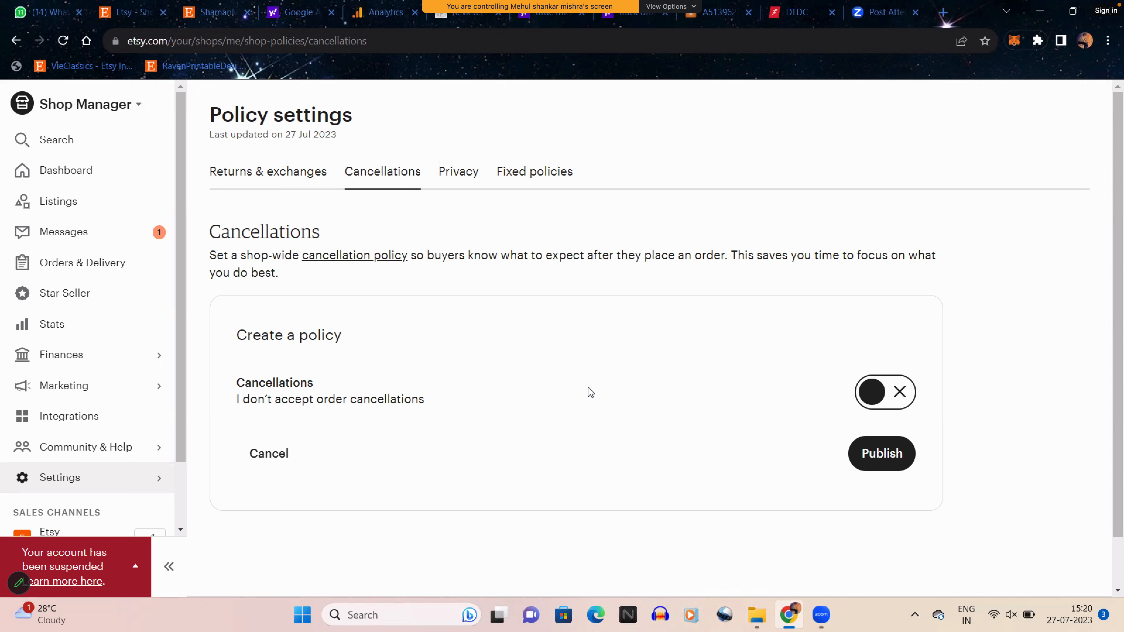
Try accepting order cancellations with buyer requests allowed within 24 hours.
click(892, 401)
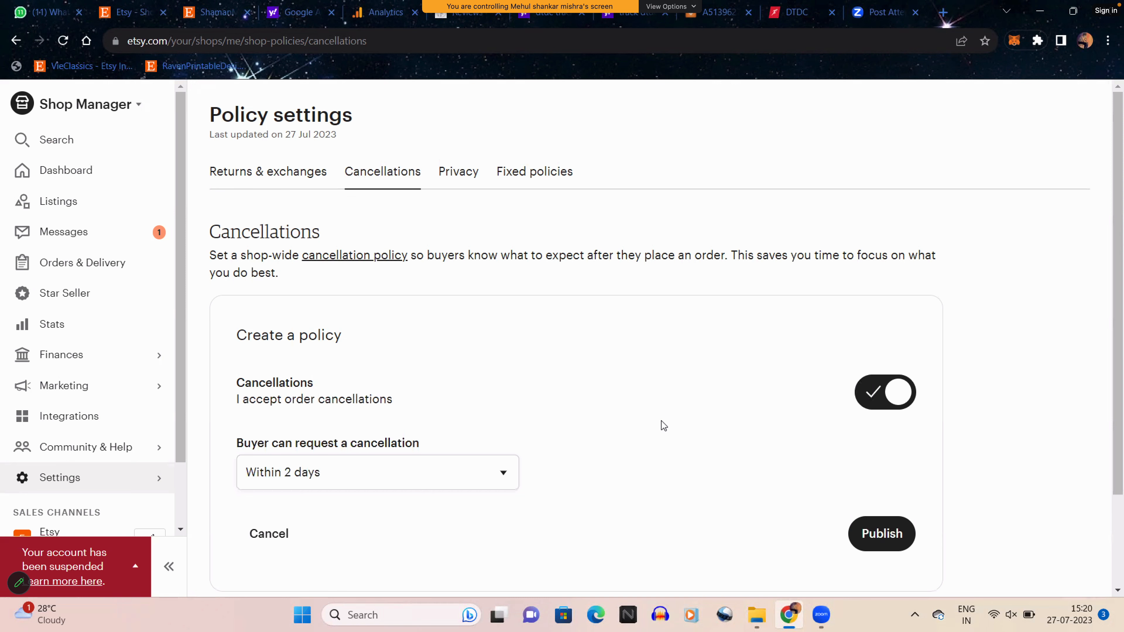
scroll(662, 421, down, 1)
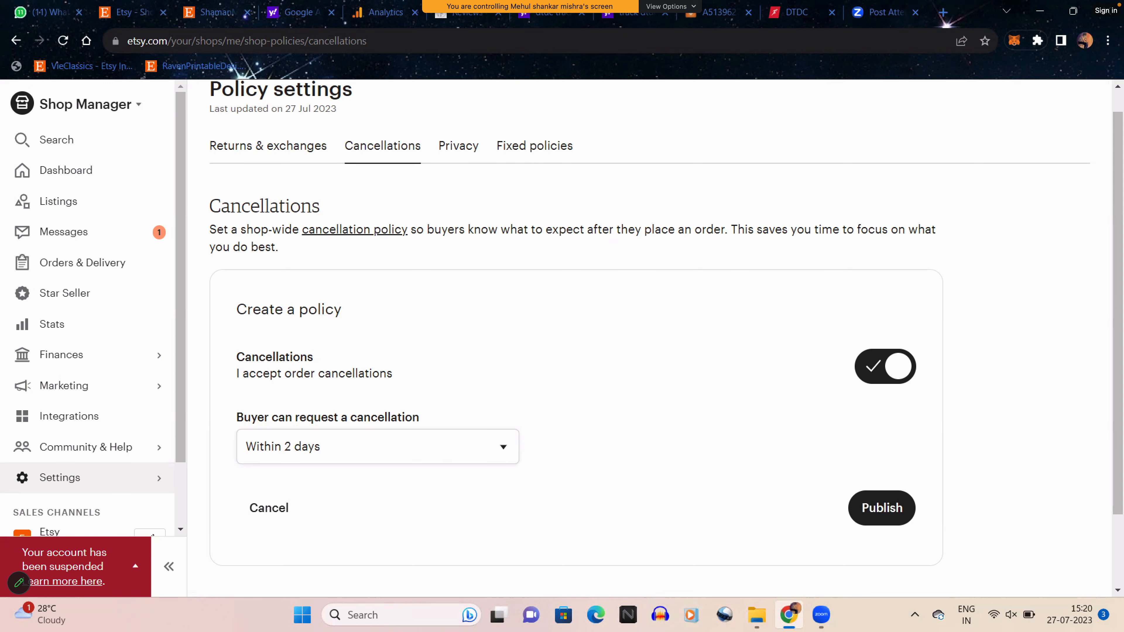
scroll(406, 371, down, 1)
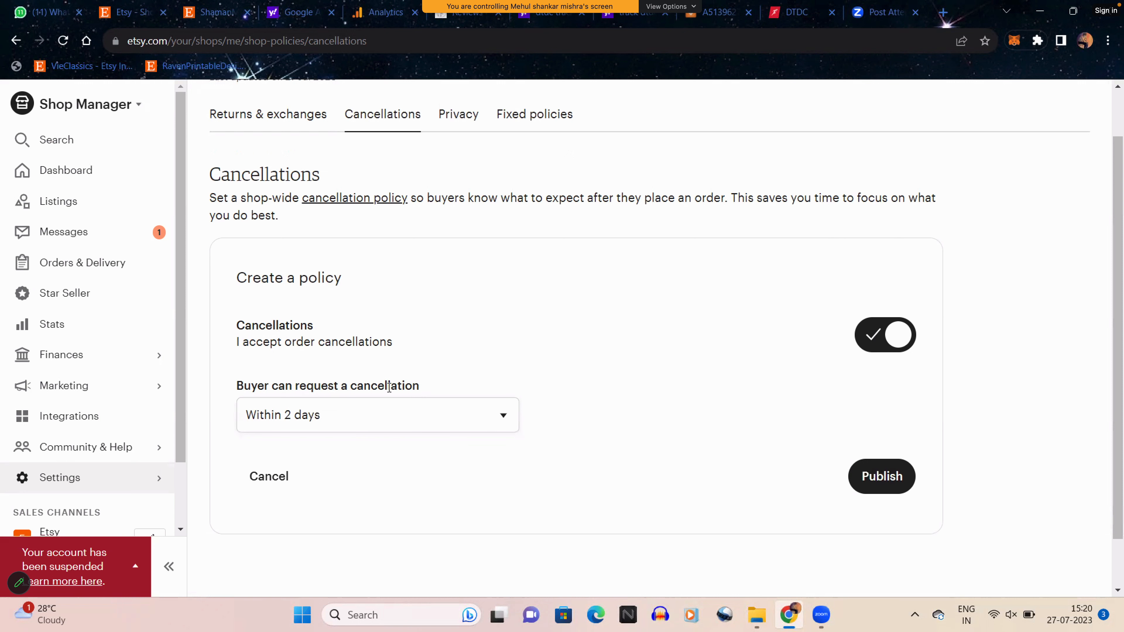
click(414, 430)
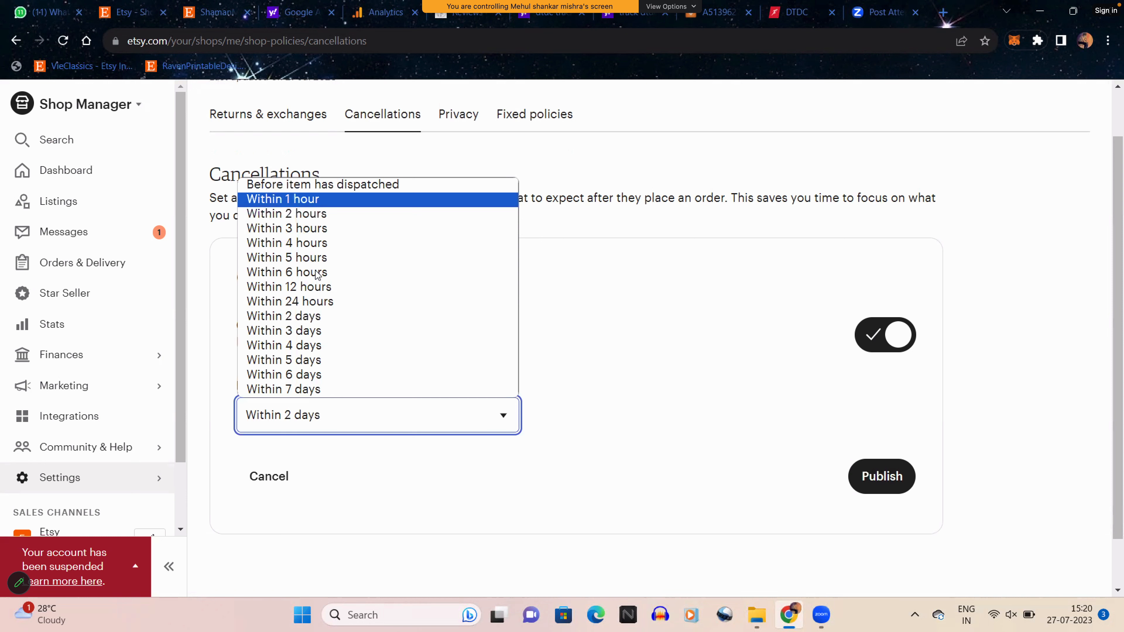
click(312, 303)
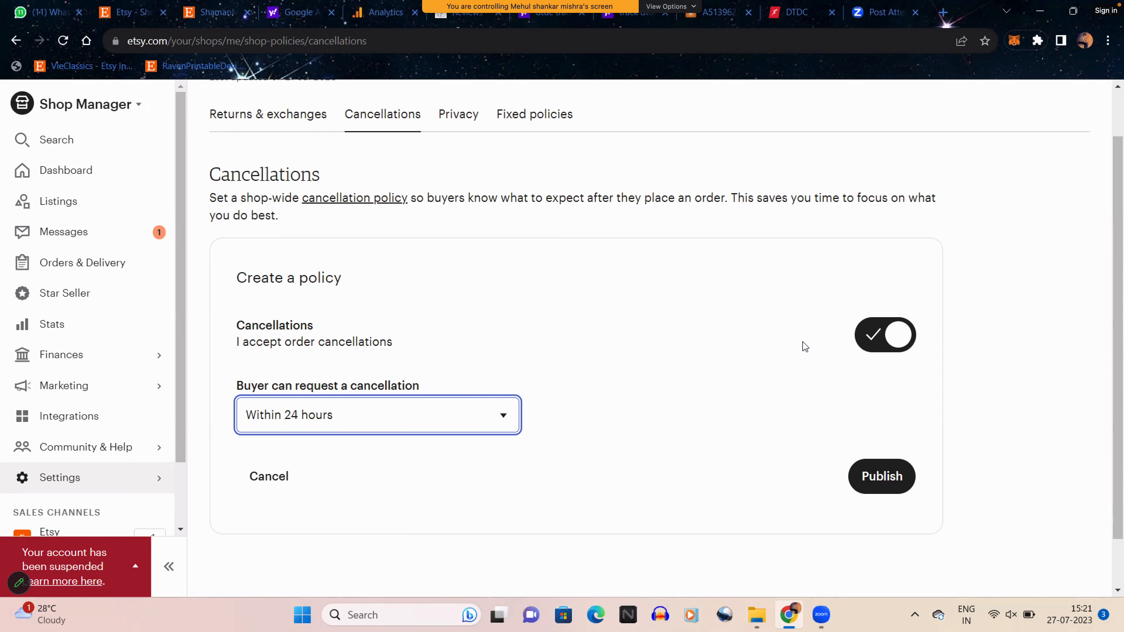
Set the cancellation policy to not accept order cancellations and publish it.
click(868, 340)
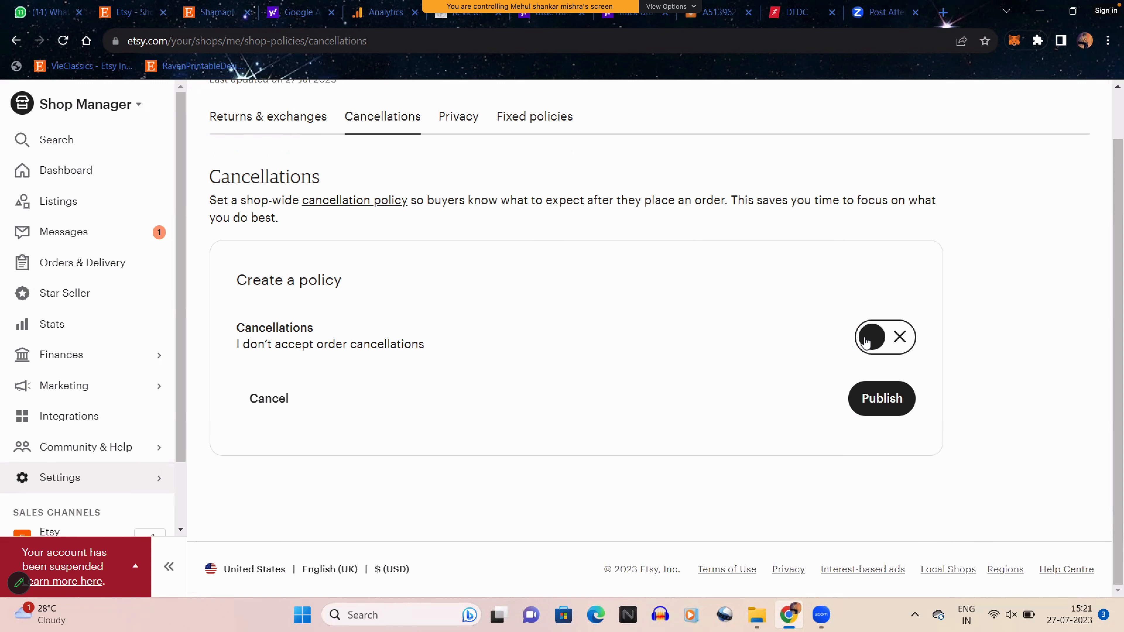
click(882, 396)
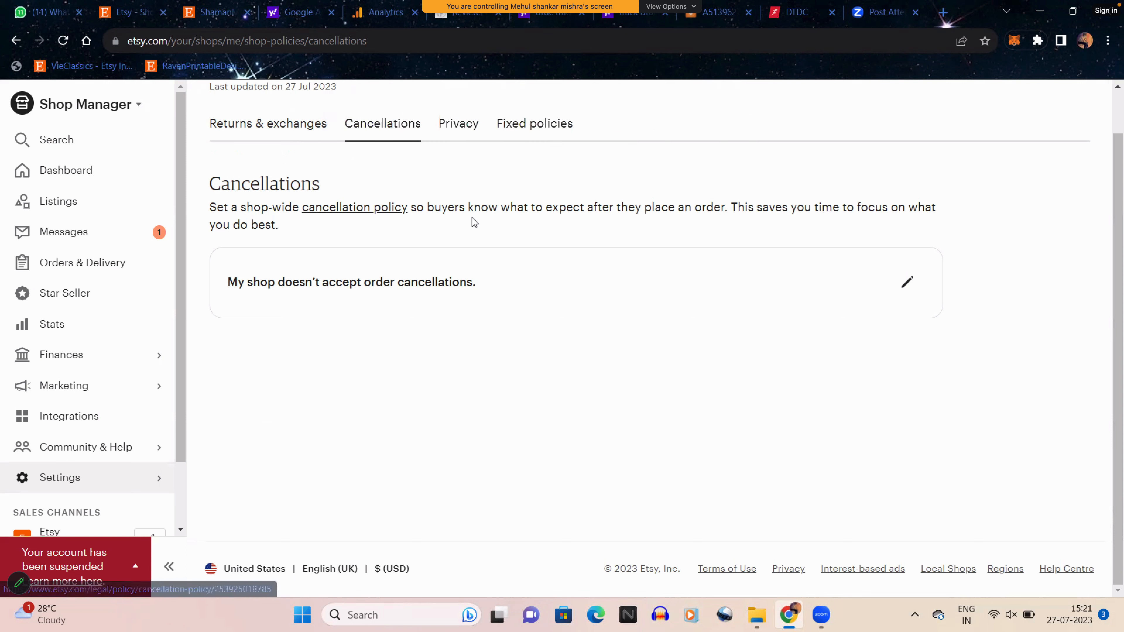
Open the Privacy policy settings, and reload the public shop page to view its shop policies.
click(455, 126)
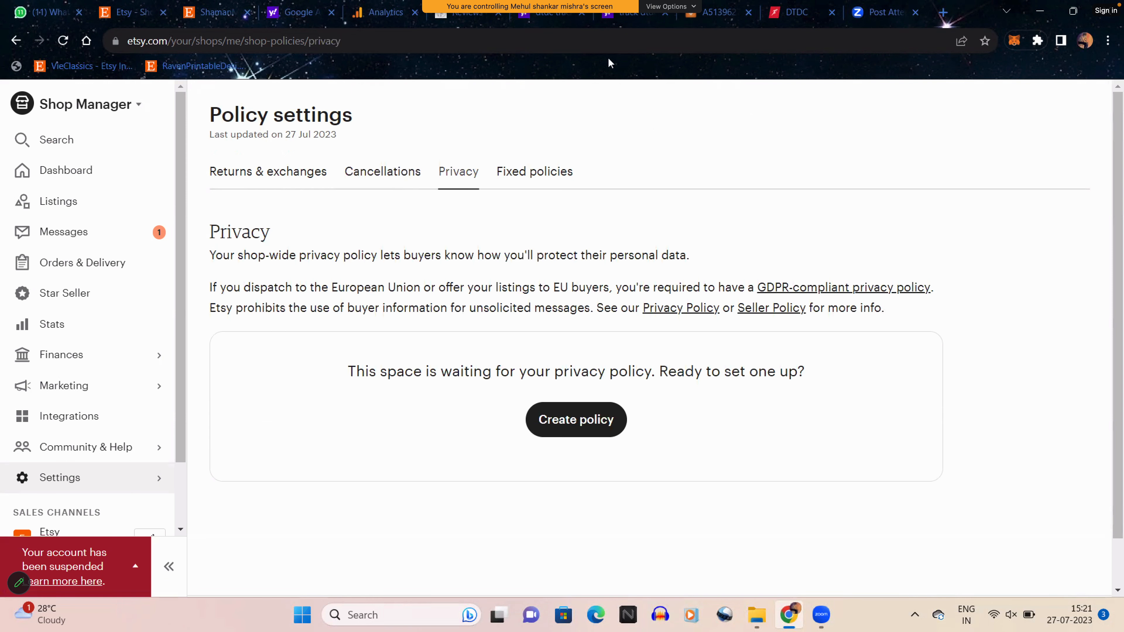
click(198, 20)
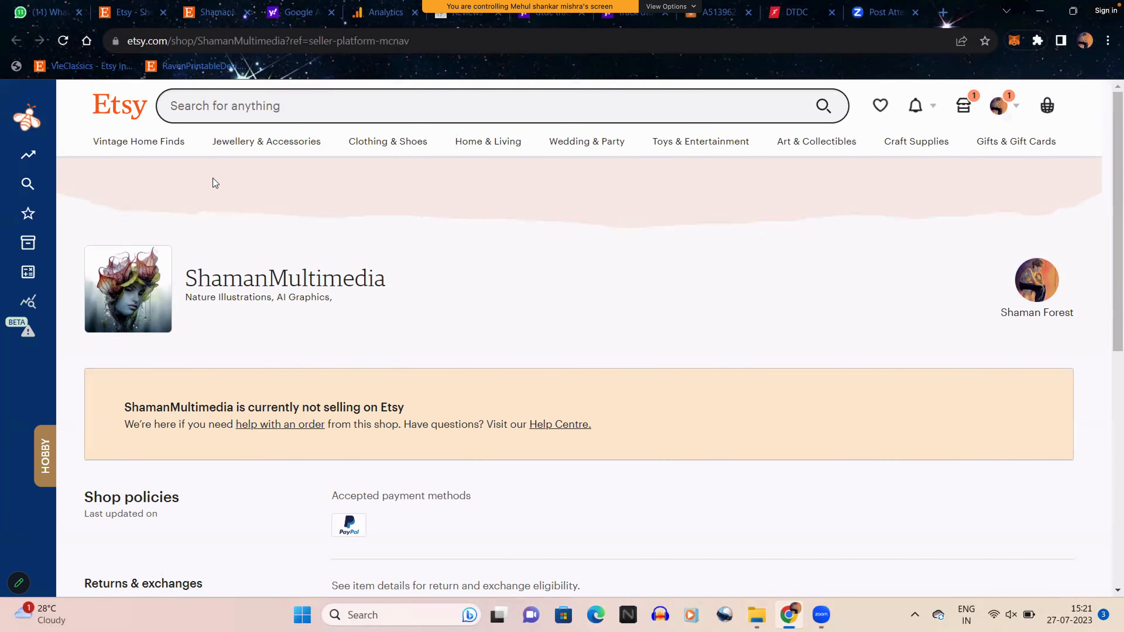
click(63, 41)
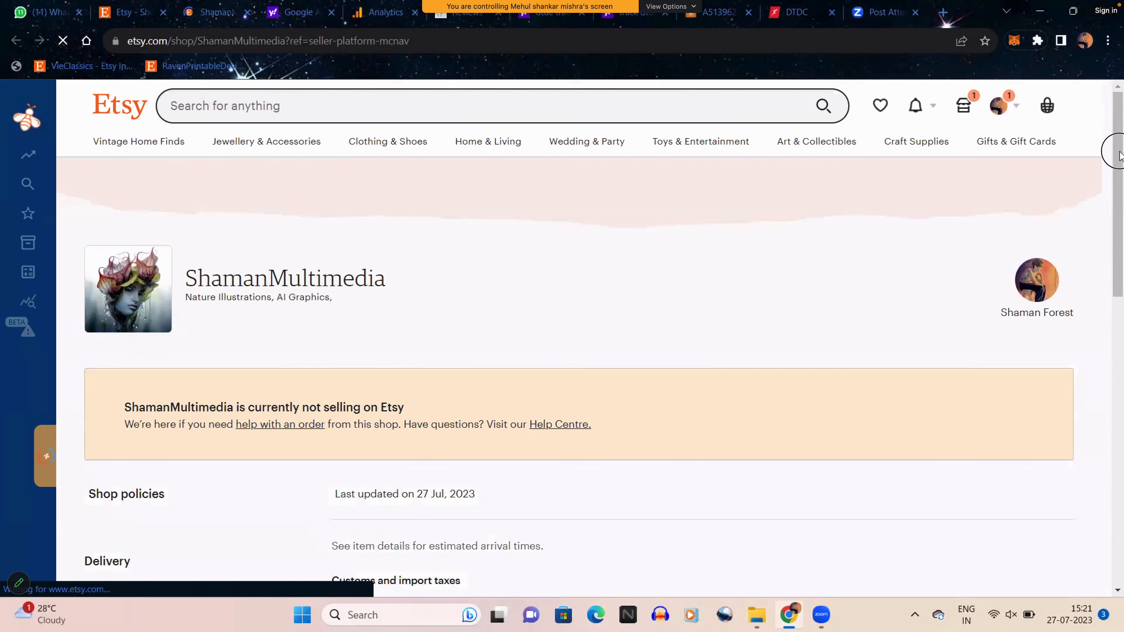
drag(1119, 155, 1120, 354)
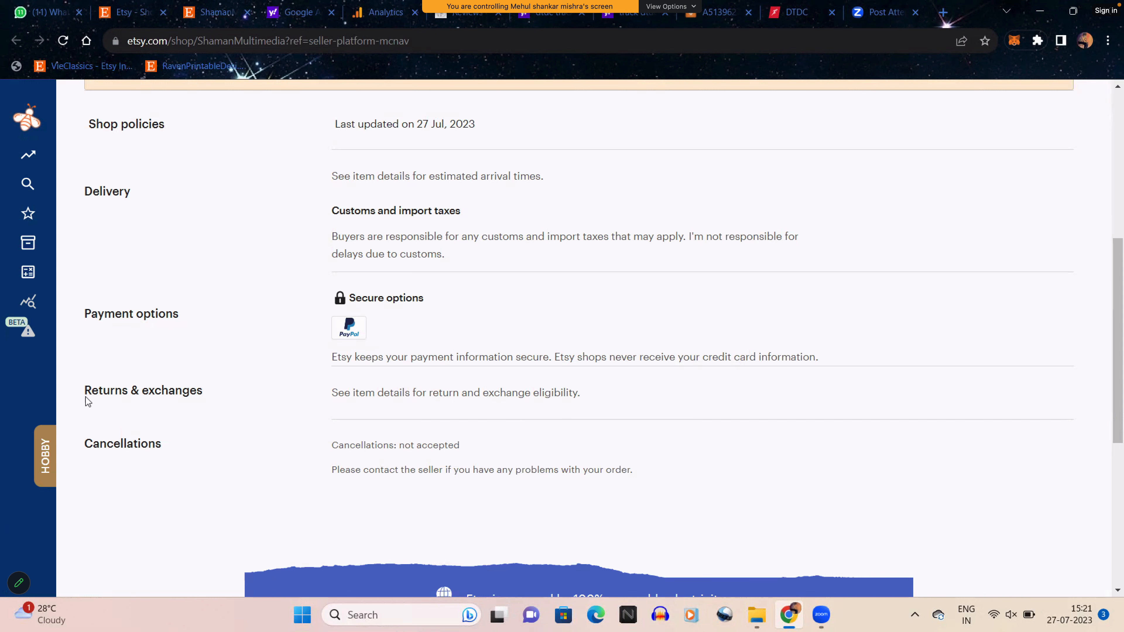
Highlight the "Returns & exchanges" heading and its eligibility statement on the public shop page, and look through the remaining policies.
drag(86, 391, 203, 391)
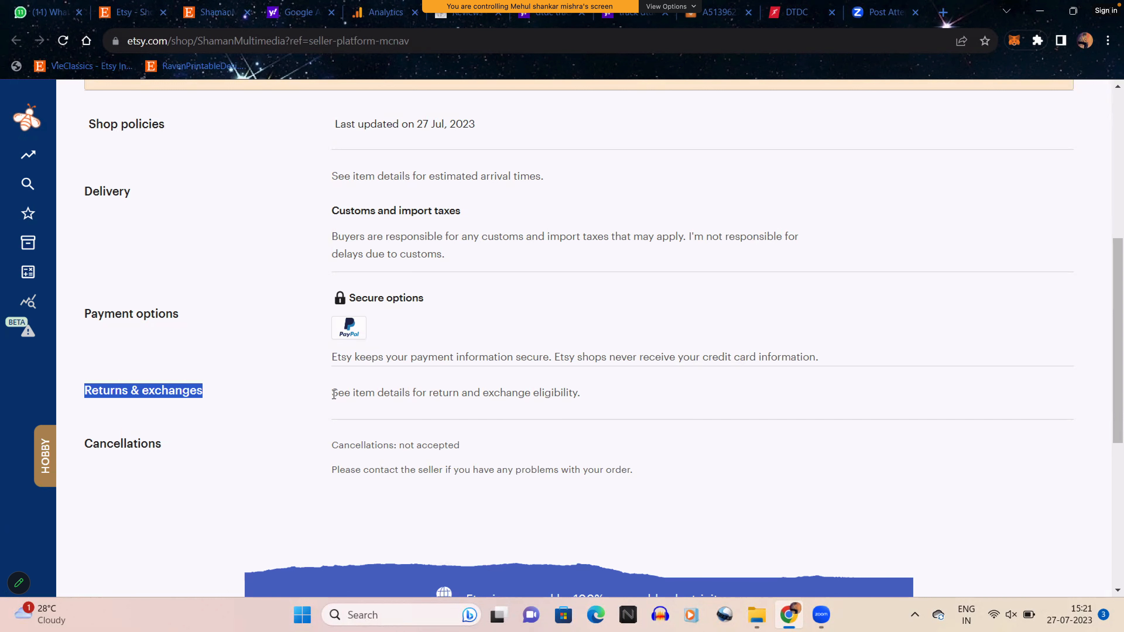
drag(334, 394, 427, 394)
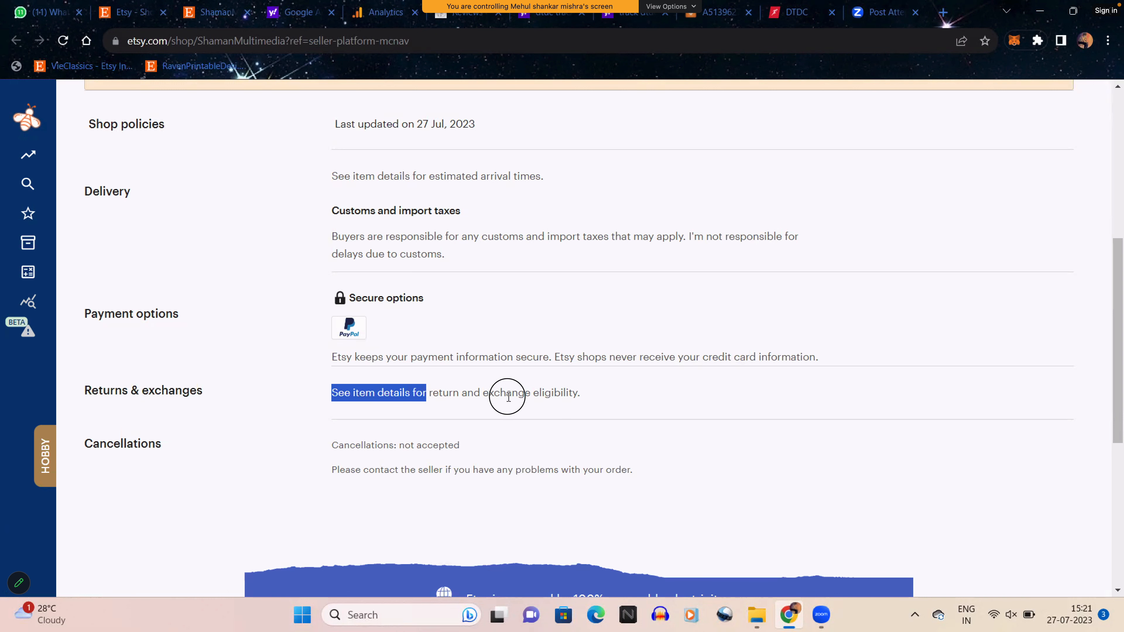
drag(508, 398, 584, 394)
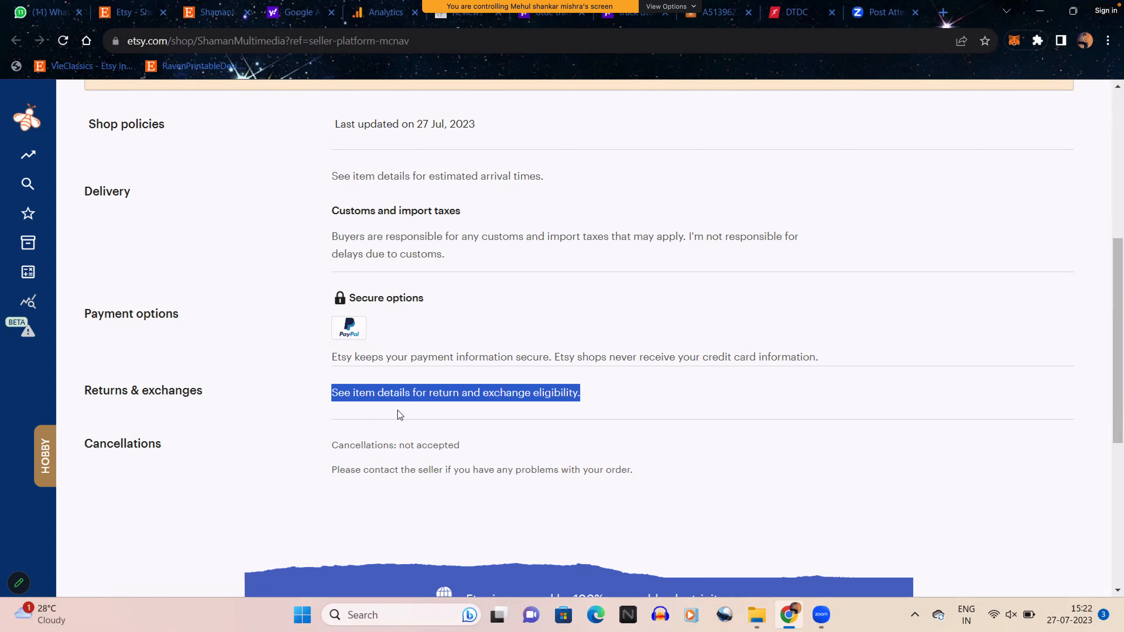
scroll(397, 410, down, 5)
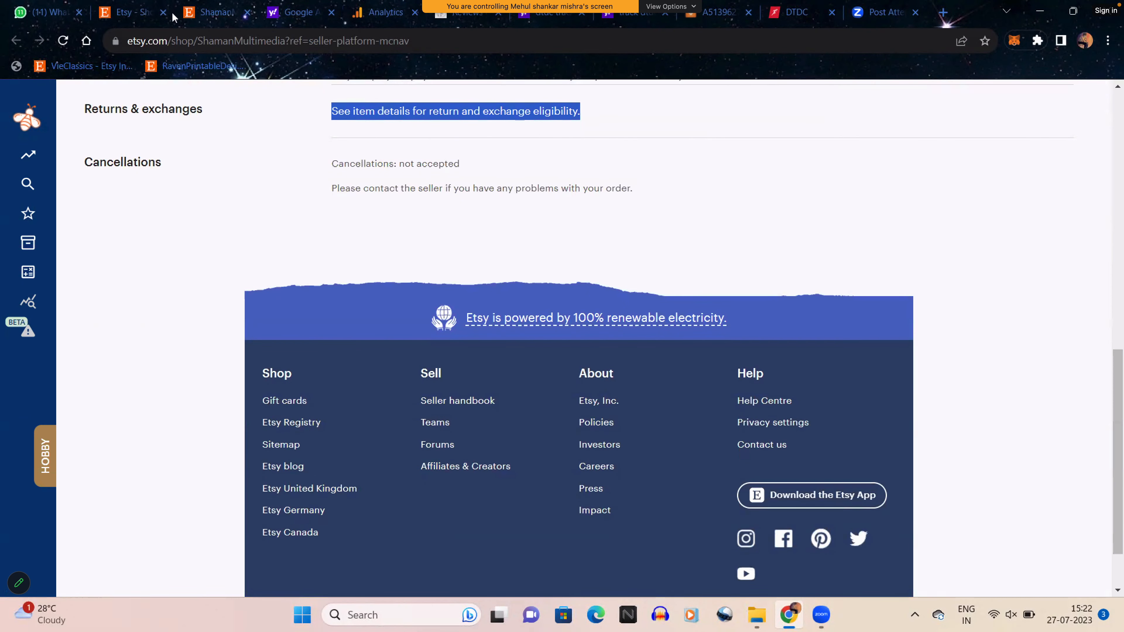
Return to the shop's Privacy policy settings and start creating a shop-wide privacy policy.
click(143, 17)
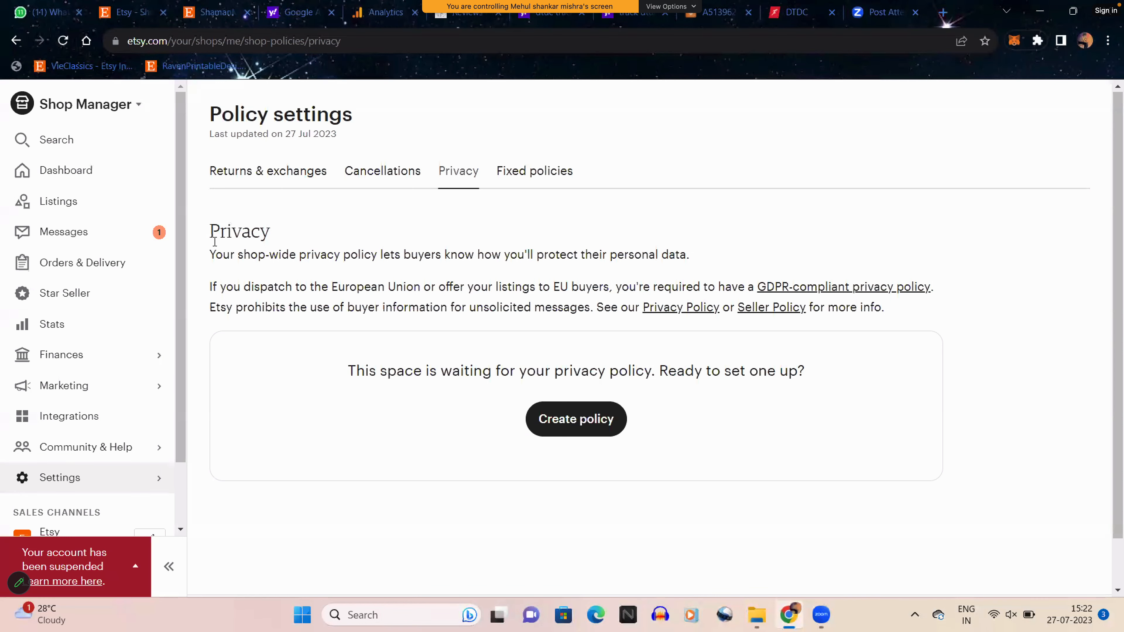
drag(271, 232, 233, 235)
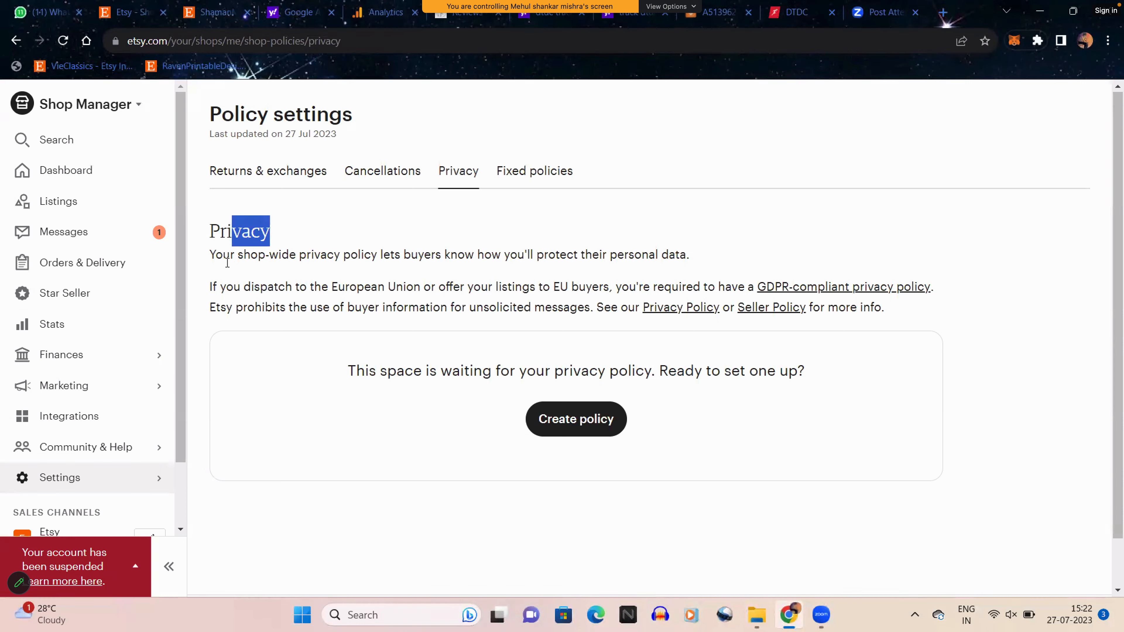
click(226, 264)
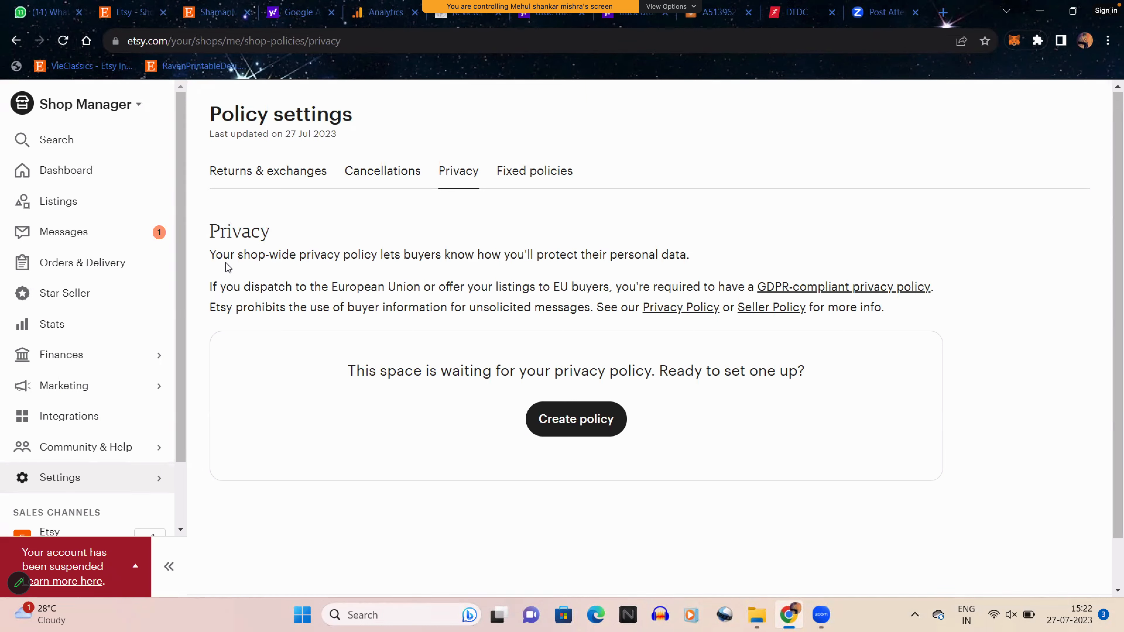
click(569, 414)
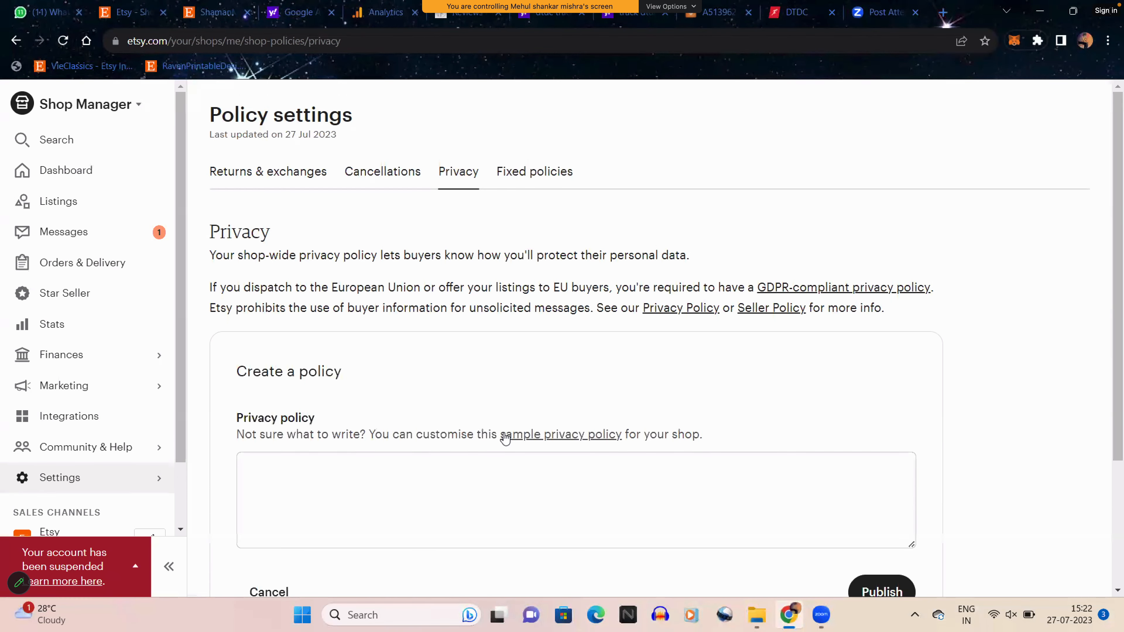
scroll(506, 439, down, 2)
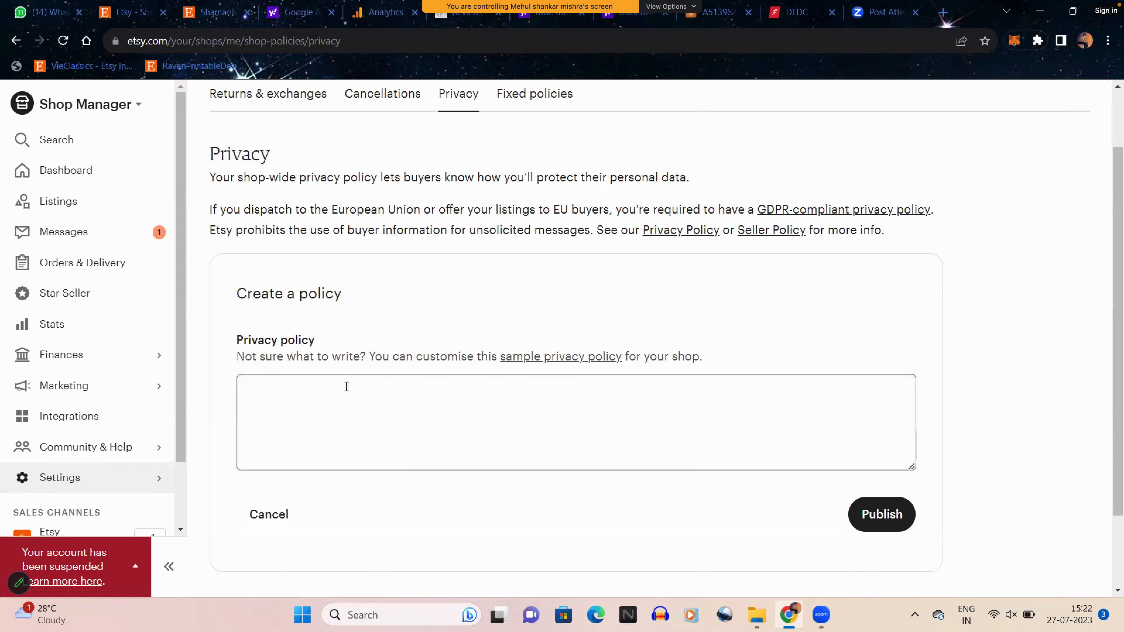
click(346, 386)
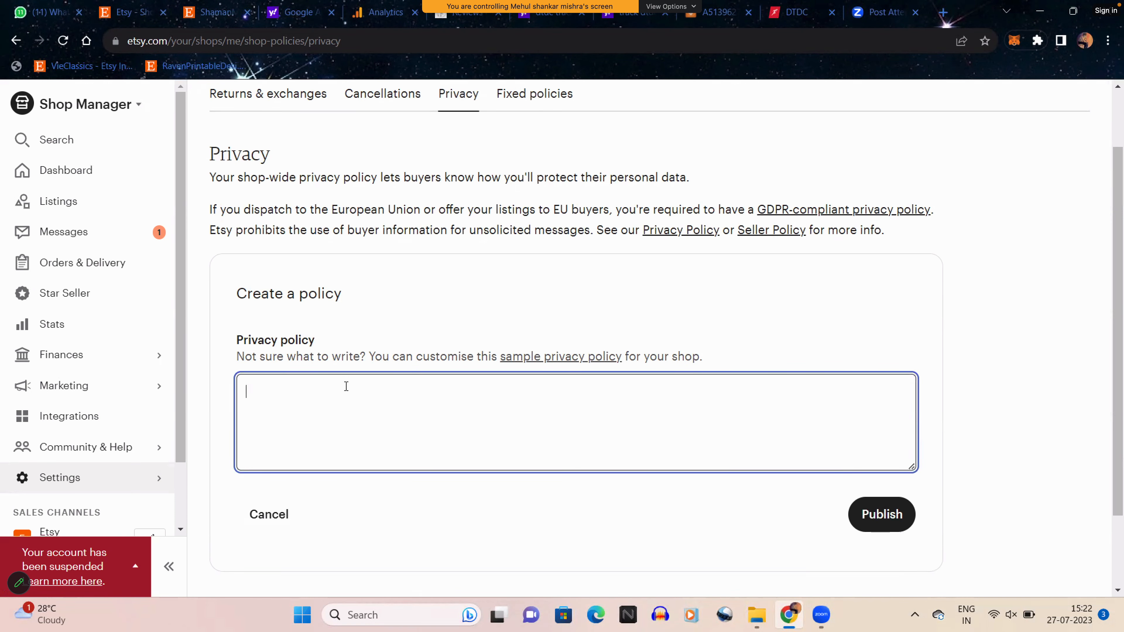
Open Etsy's sample privacy policy article and skim its introduction on writing a GDPR-compliant policy.
click(549, 361)
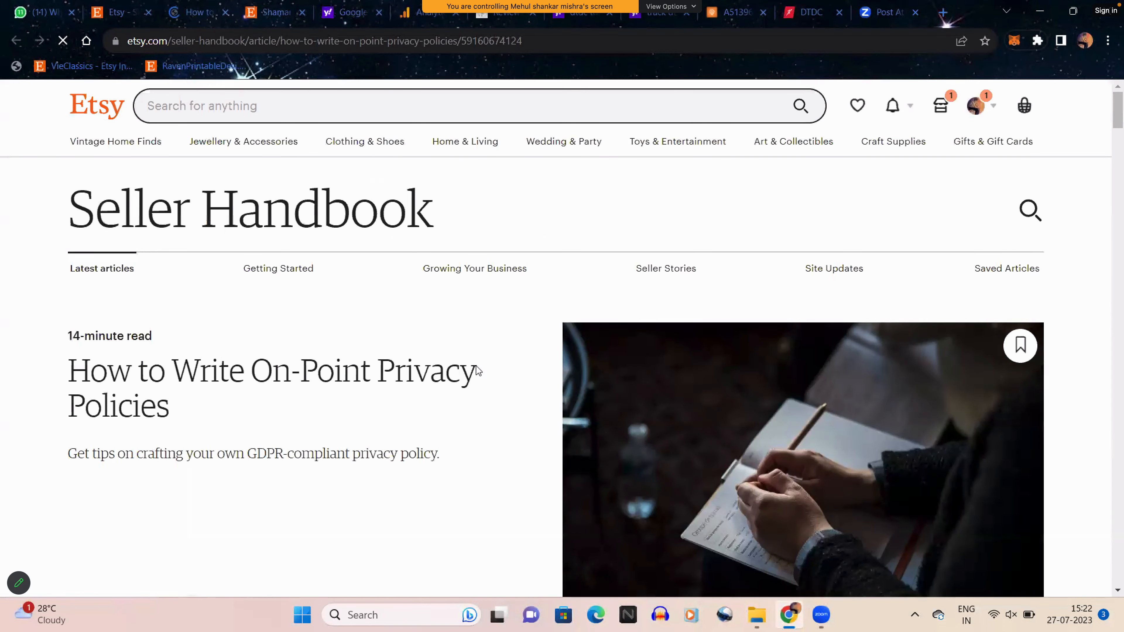
scroll(476, 365, down, 6)
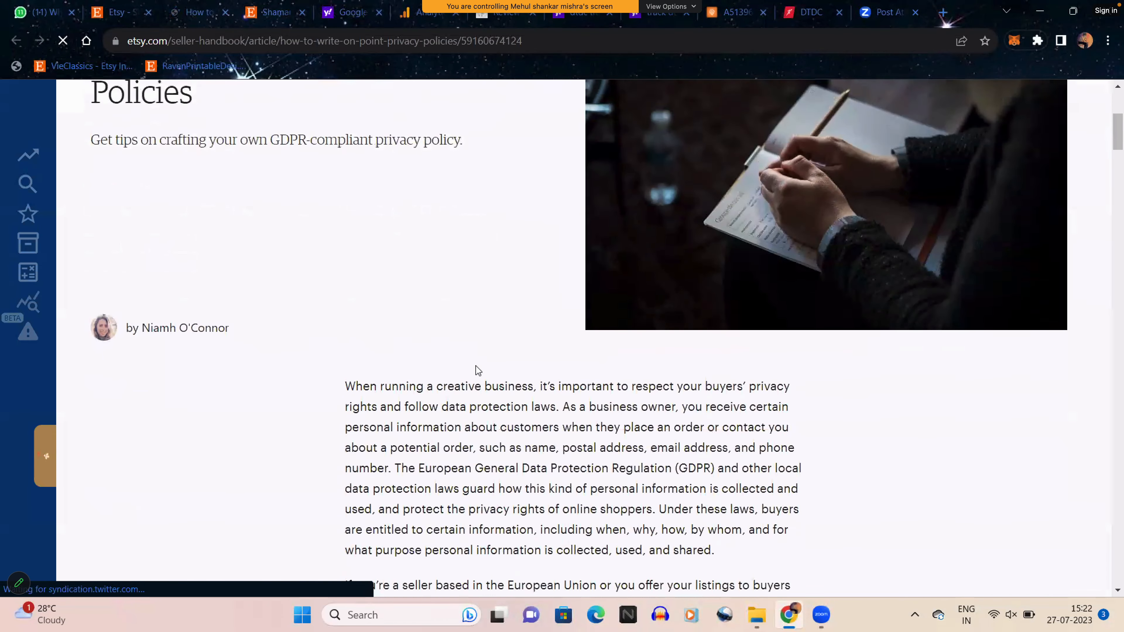
scroll(477, 369, down, 9)
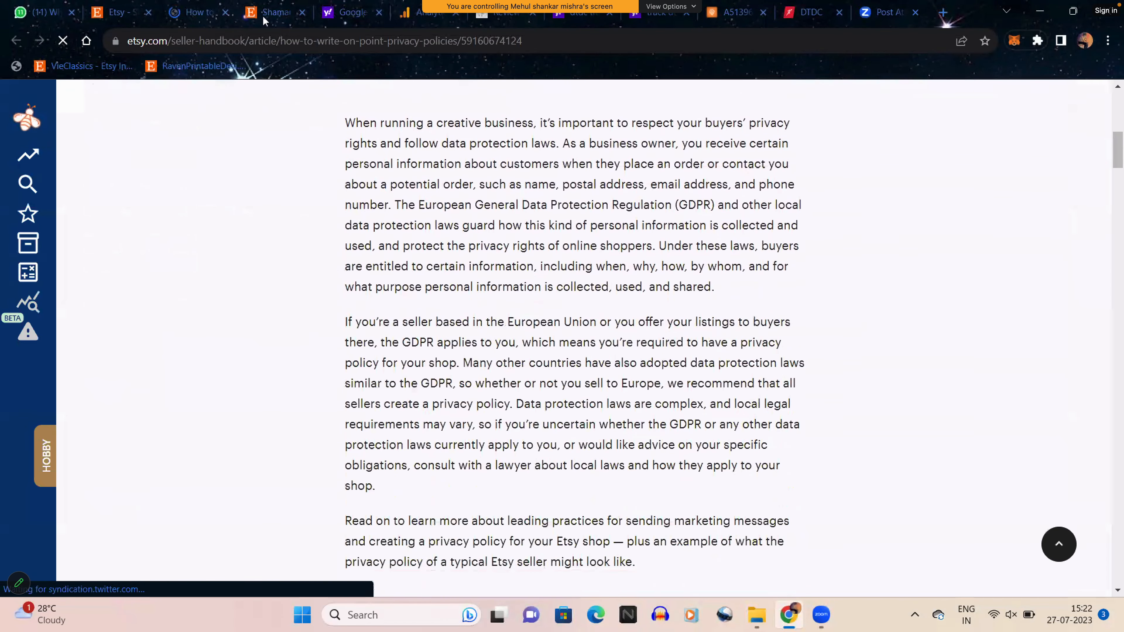
Go back to the blank privacy policy form and cancel creating the policy.
click(117, 15)
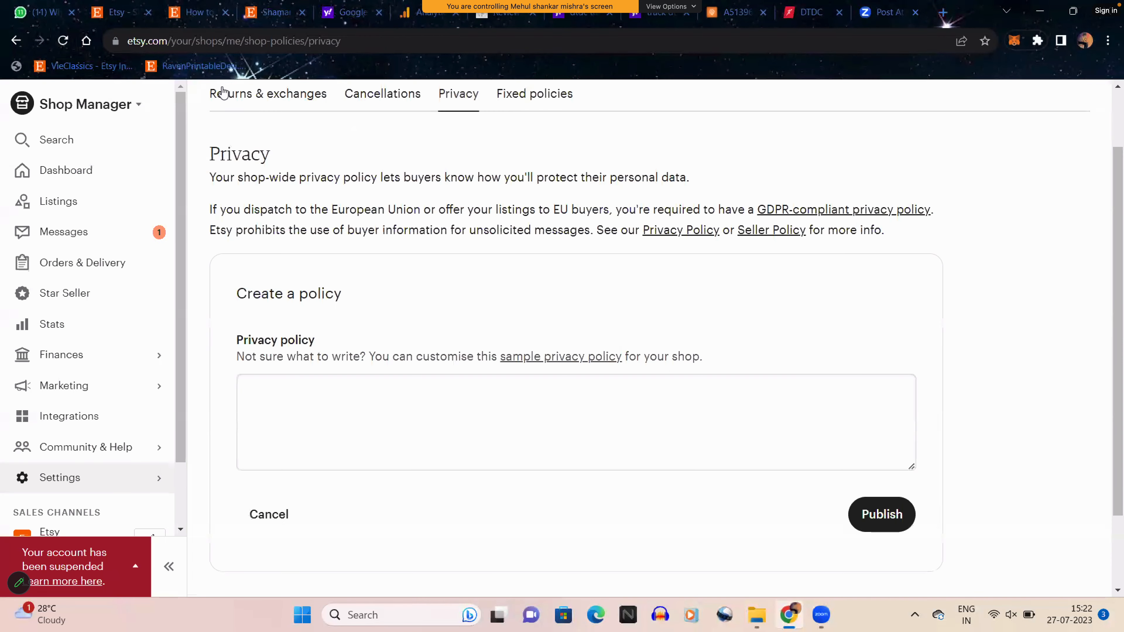
click(323, 408)
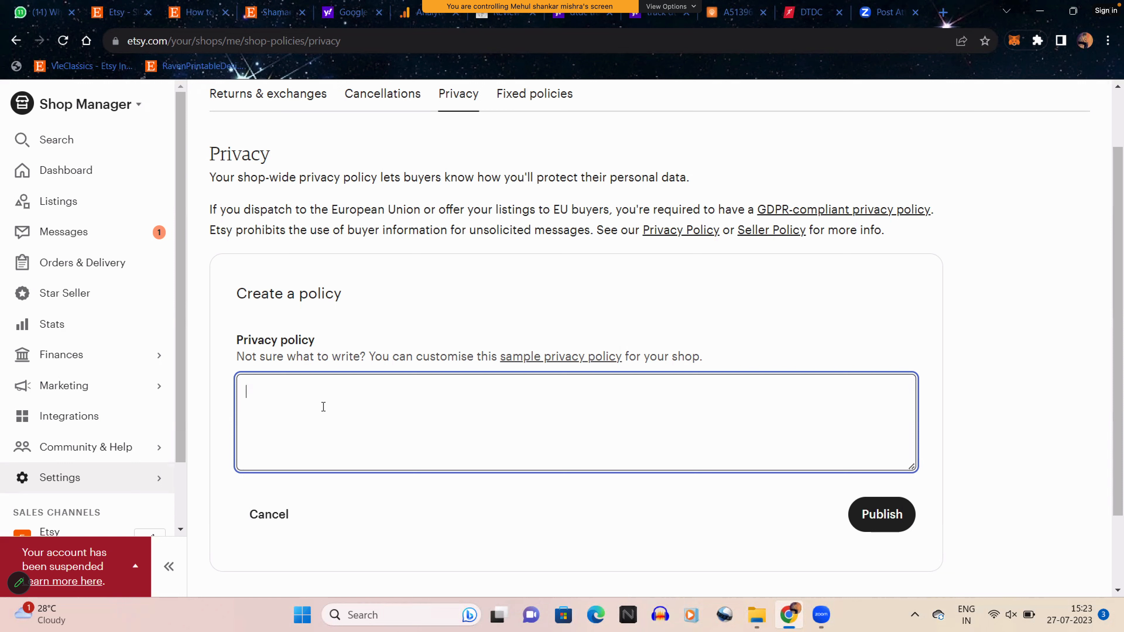
click(271, 515)
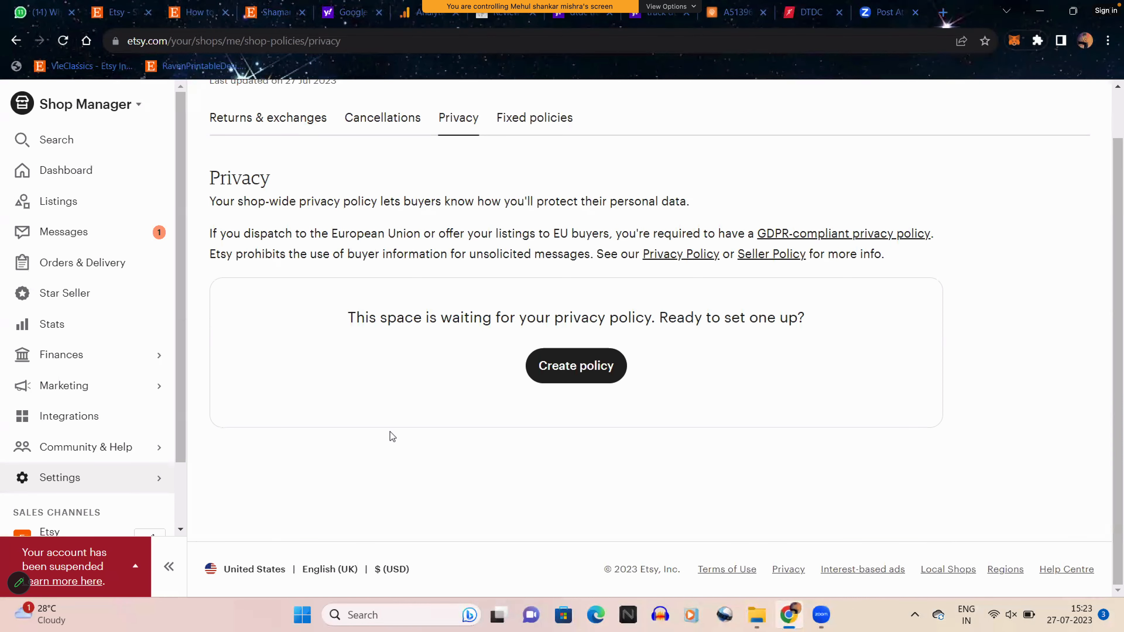
View the Fixed policies, highlighting the preset delivery policy note and the customs and import taxes statement.
click(518, 126)
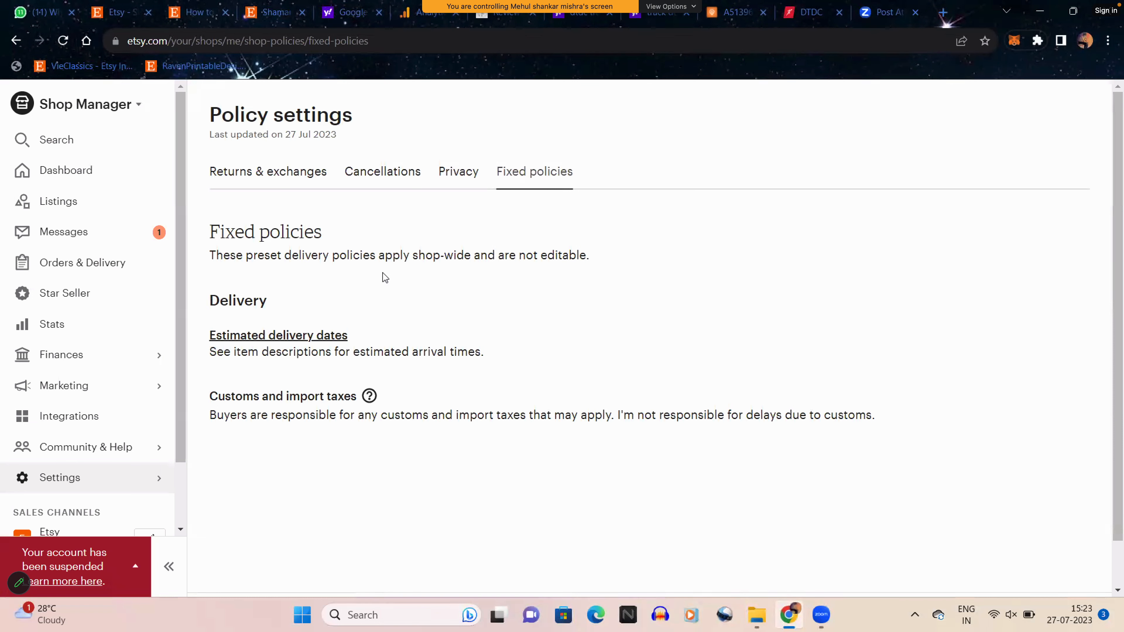
drag(201, 264, 601, 258)
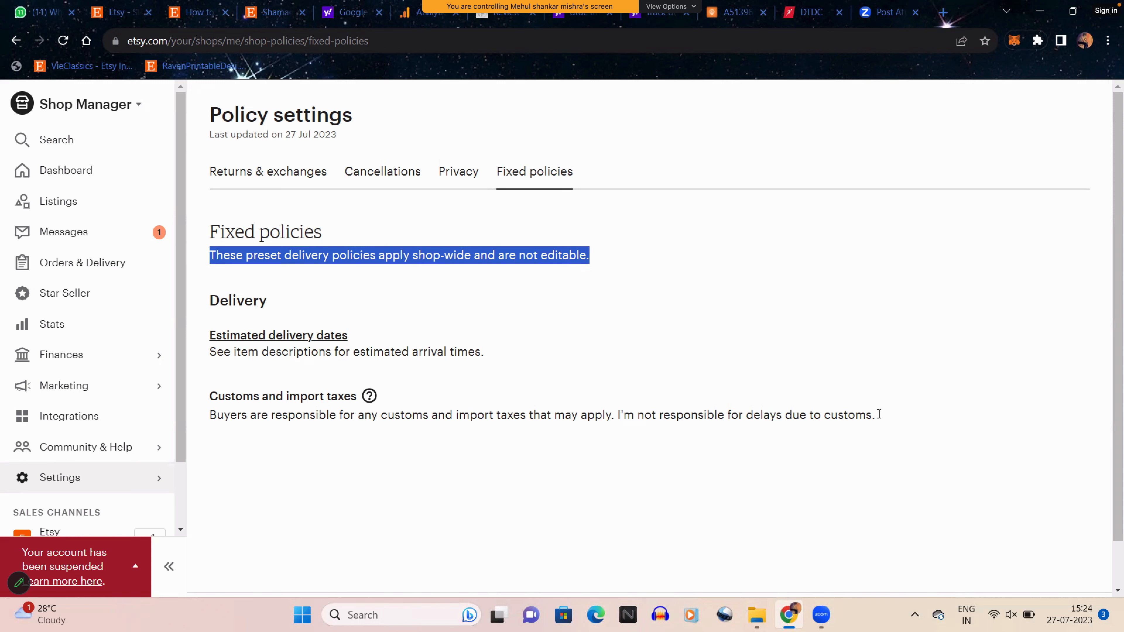
drag(879, 415, 207, 412)
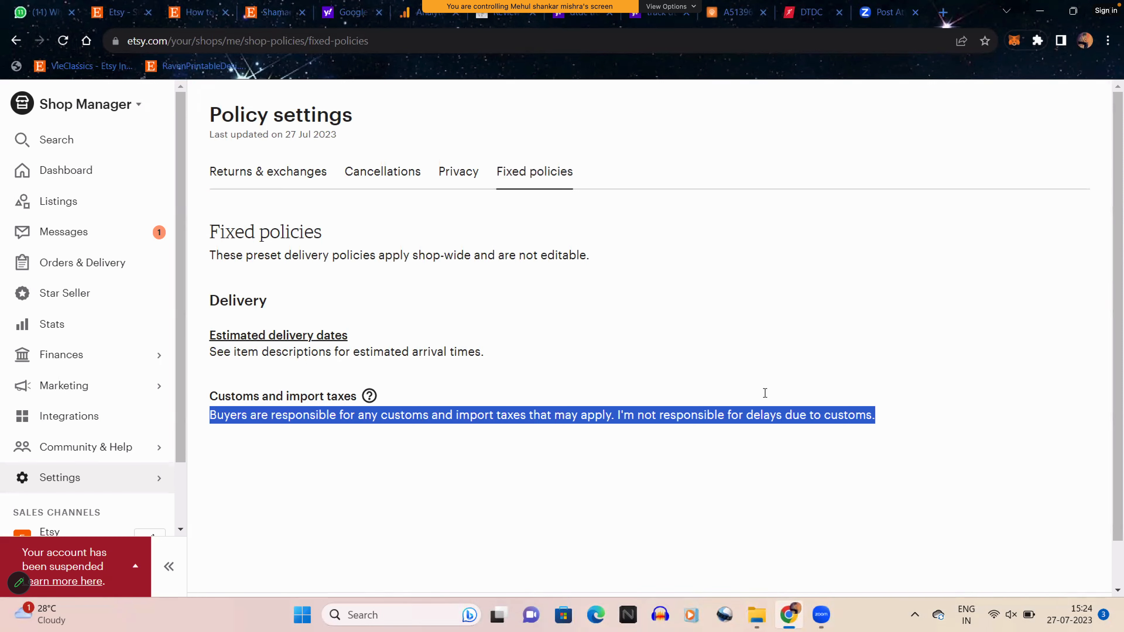
click(752, 387)
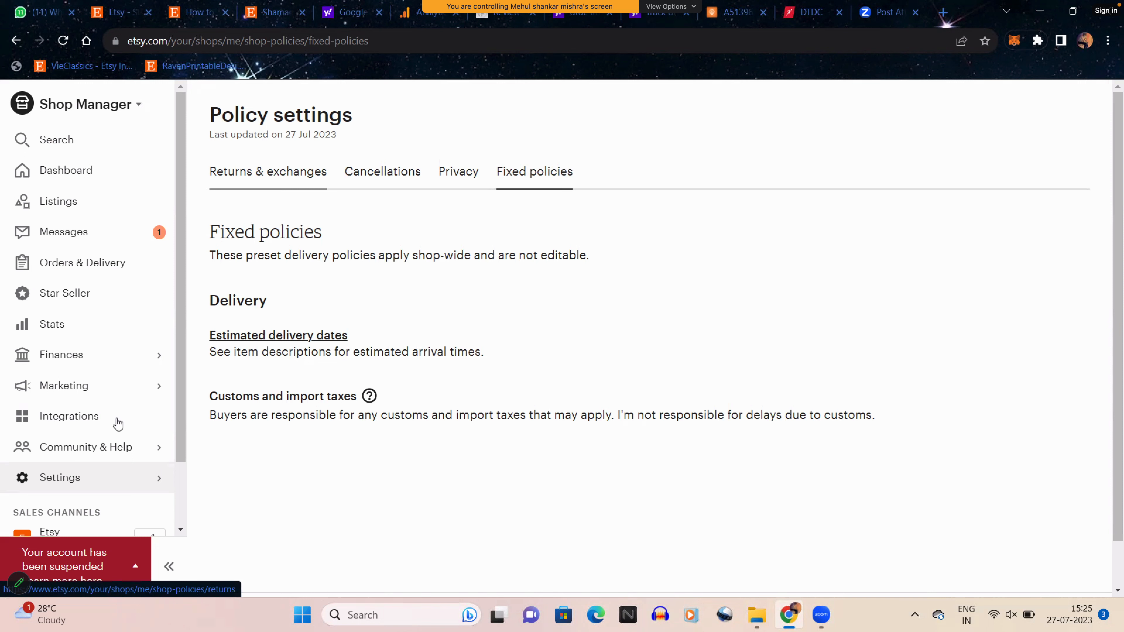
Expand the shop's Settings options in Shop Manager.
click(151, 482)
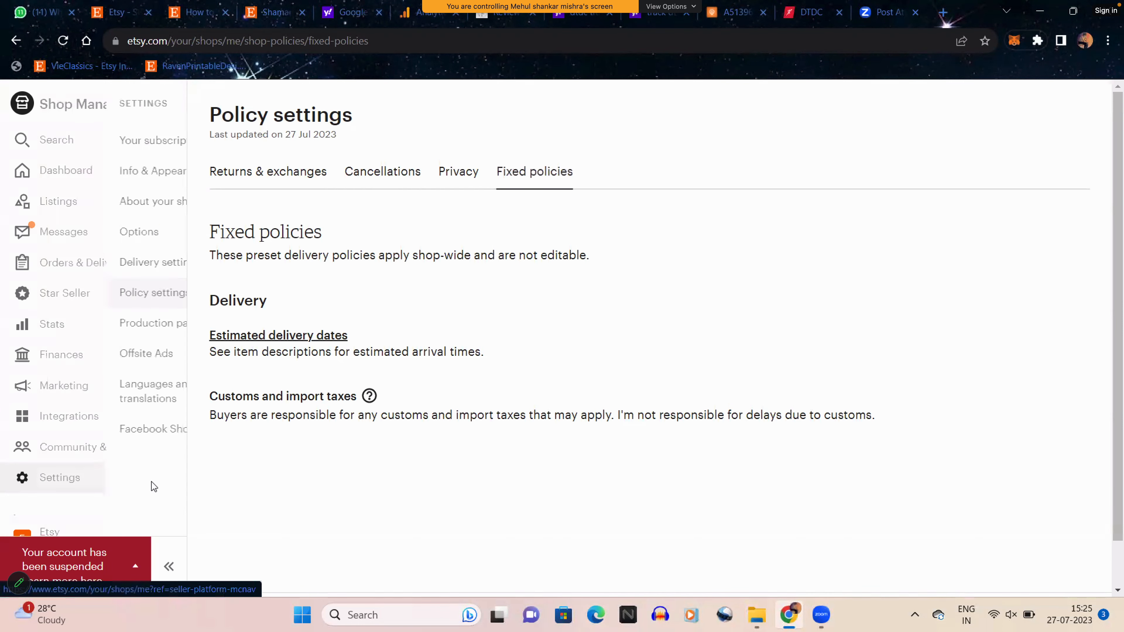